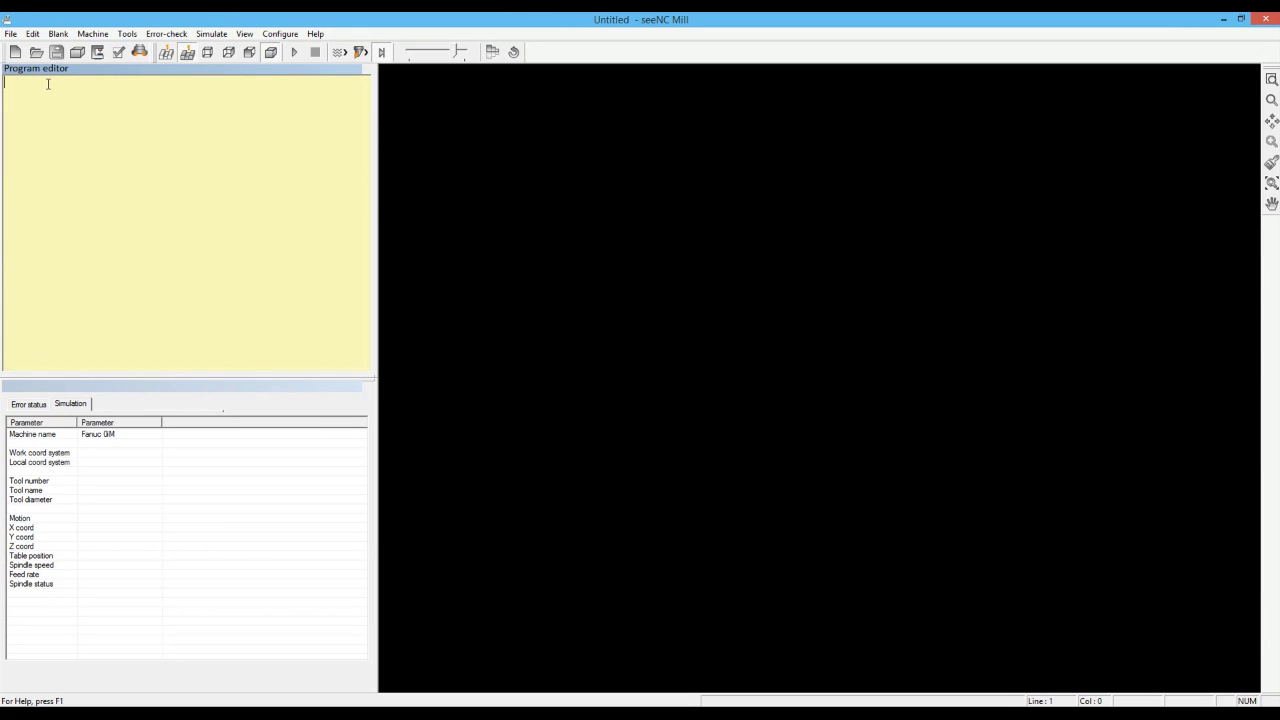
- Begin program O100 with a G28 home return and an M06 T0101 tool change
text(%)
key(Caps_Lock)
text(O100)
key(Return)
text(G0 G21 G94 )
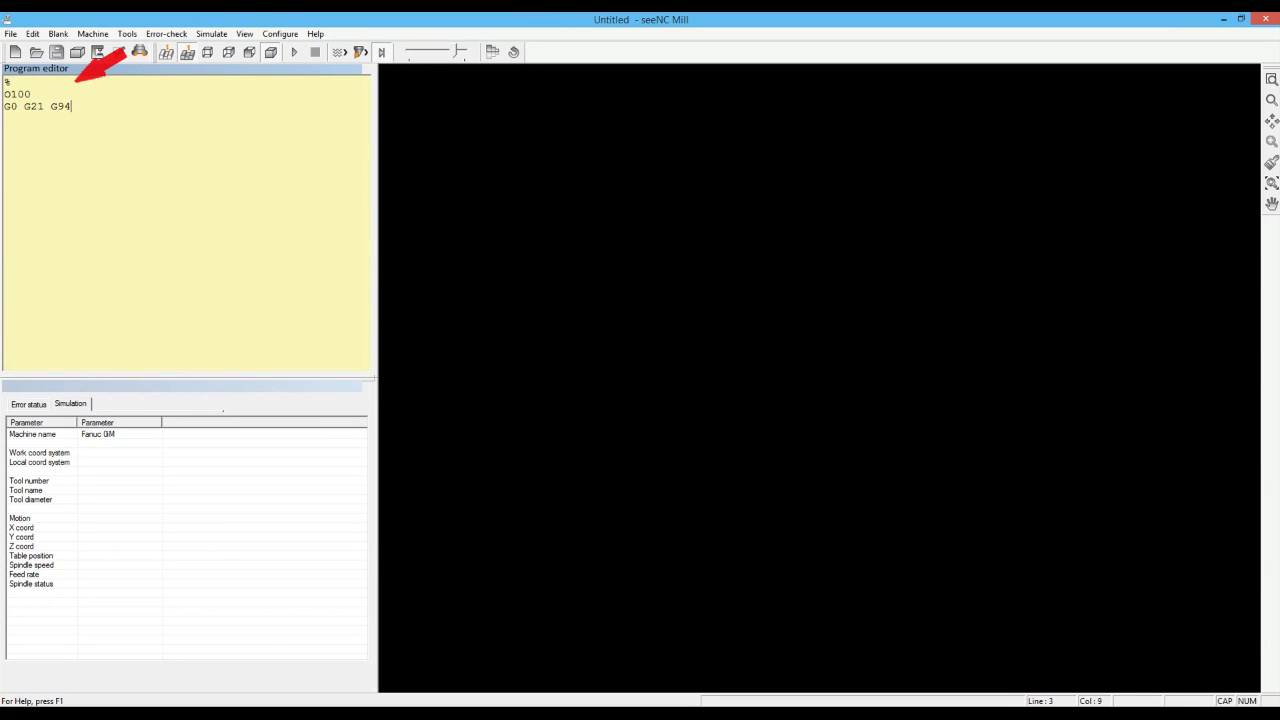
text(G91 G28 )
text(X0. Y)
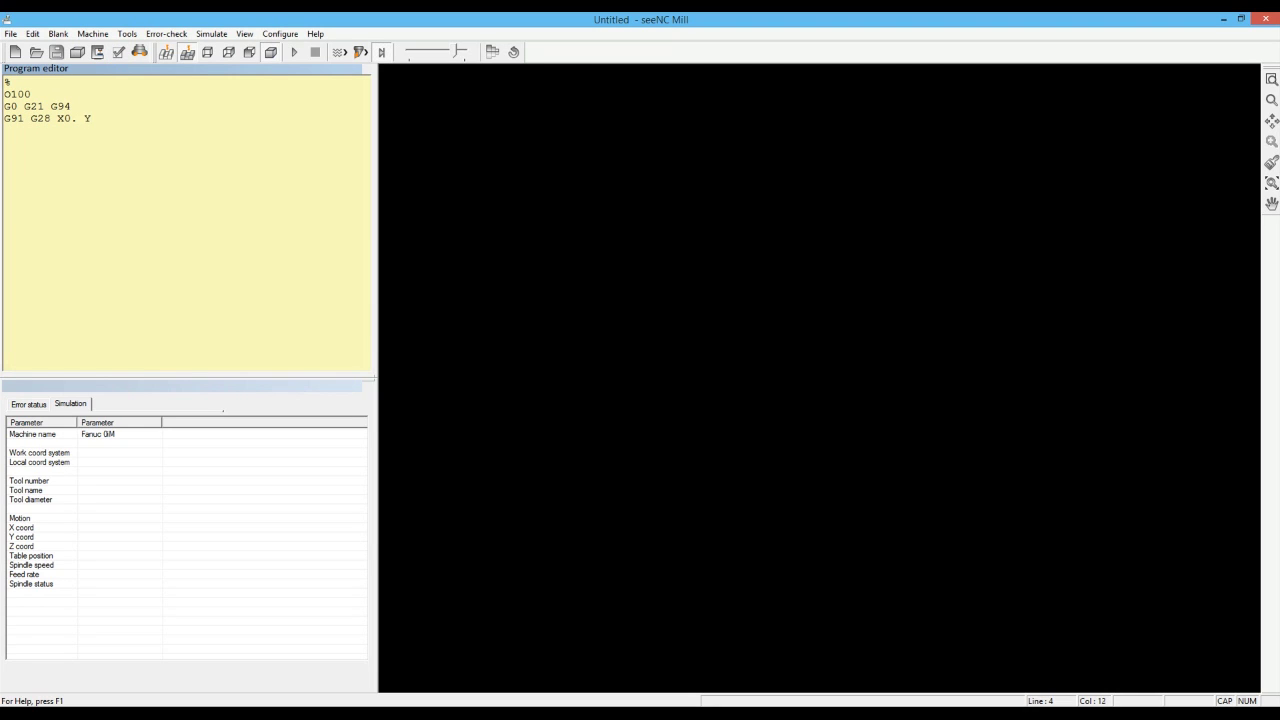
text(0. Z0. )
text(M0)
text(6 T0101)
- Add a G54 rapid to X25 Y25 with the spindle on at S1000
key(Return)
text(G00 G54 G90 X25. Y25. )
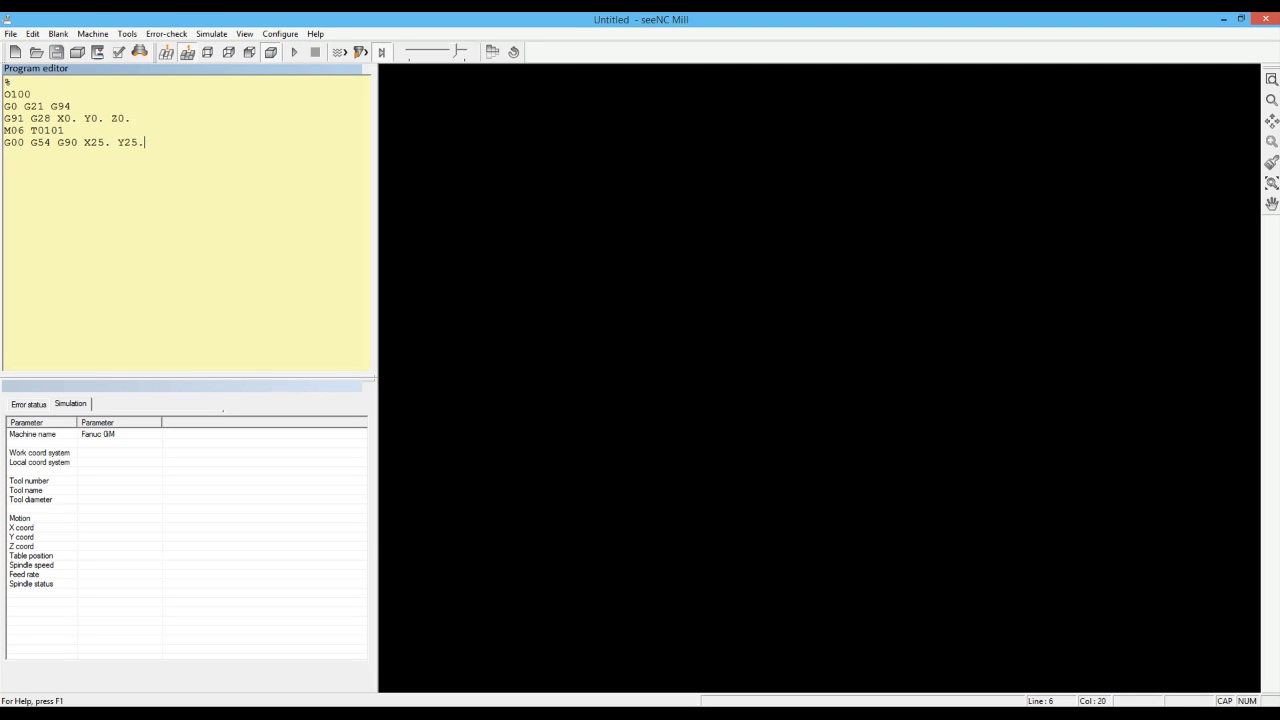
text(M03)
text( S1000)
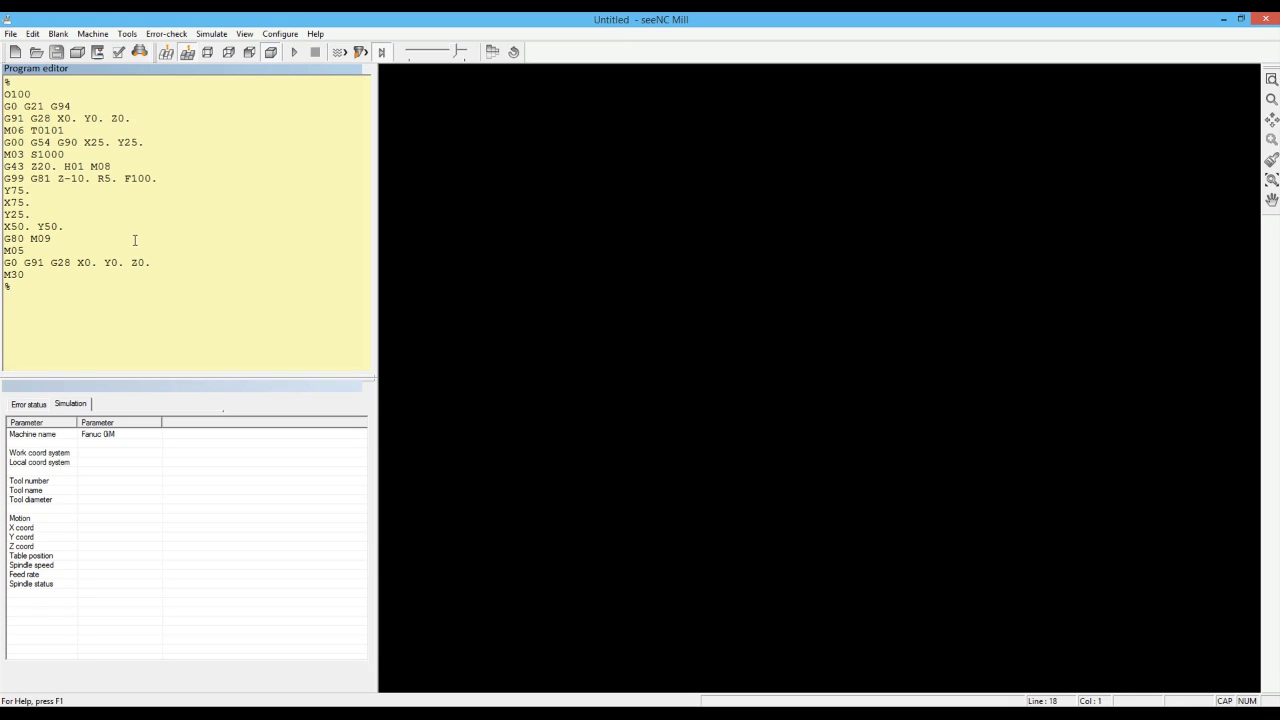
click(58, 34)
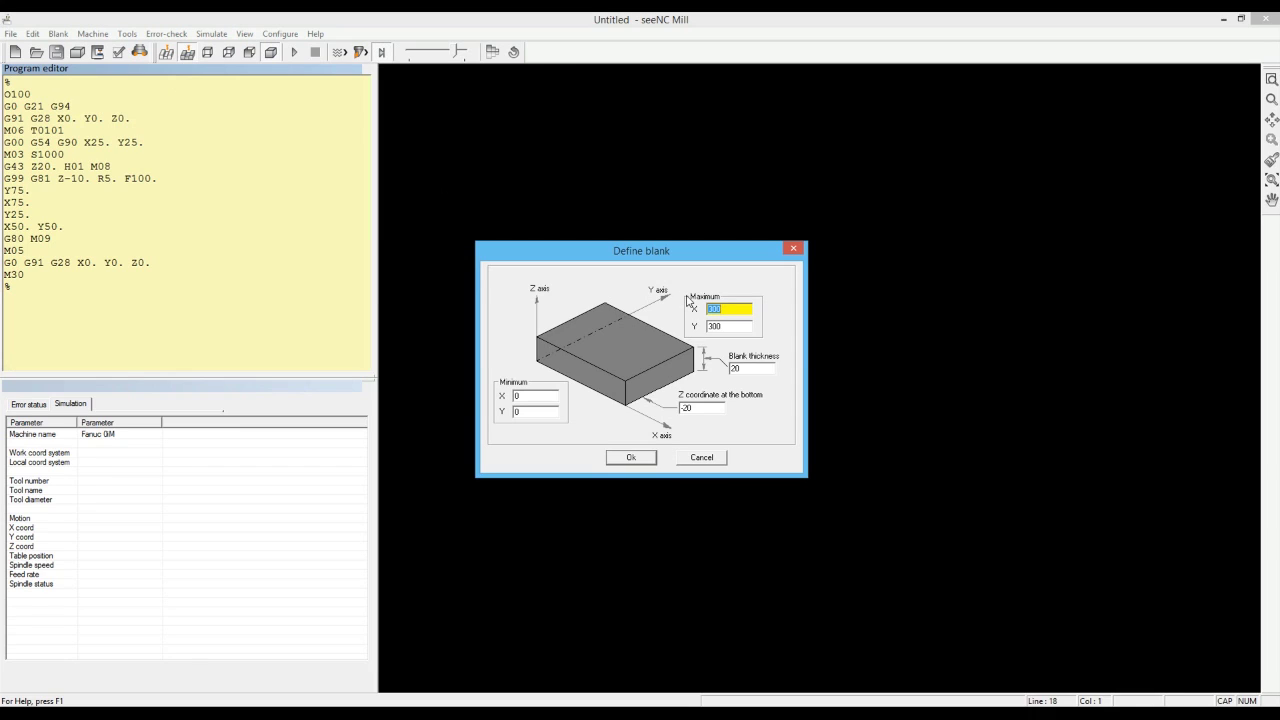
- Define a 100 × 100 blank, 20 thick, with its bottom at Z -20
text(100)
key(Tab)
text(10)
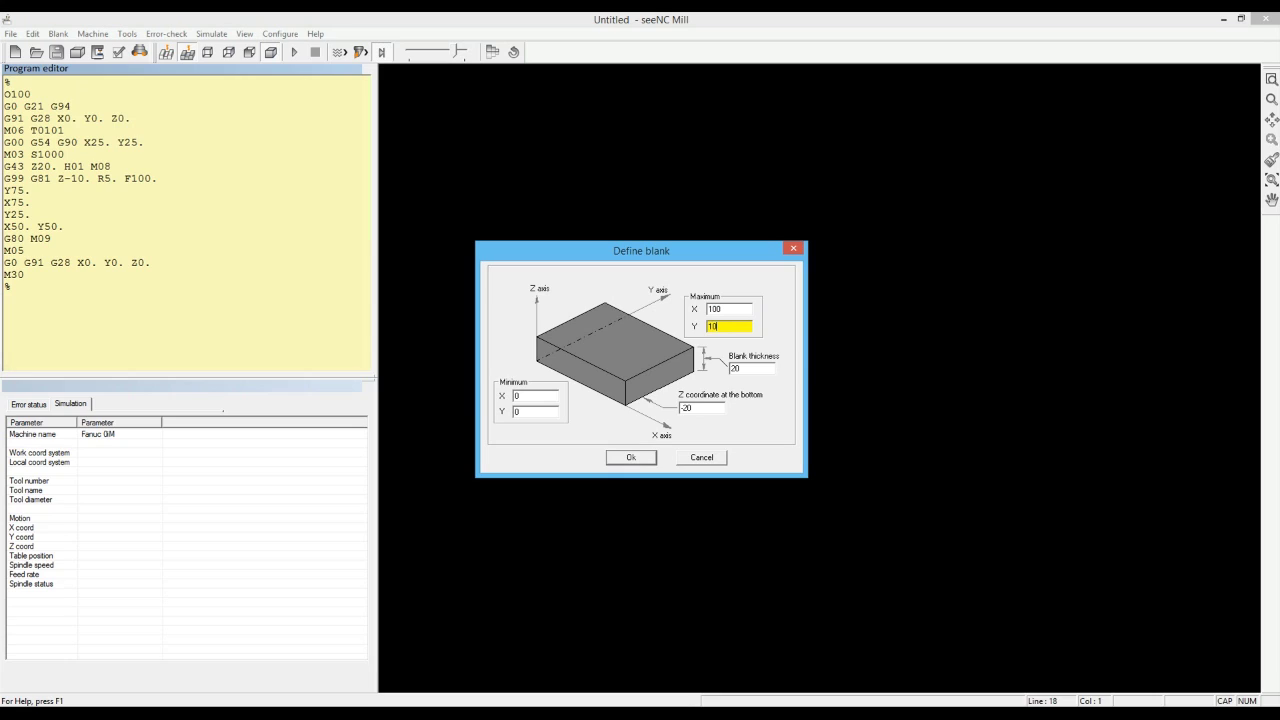
key(Tab)
key(Tab)
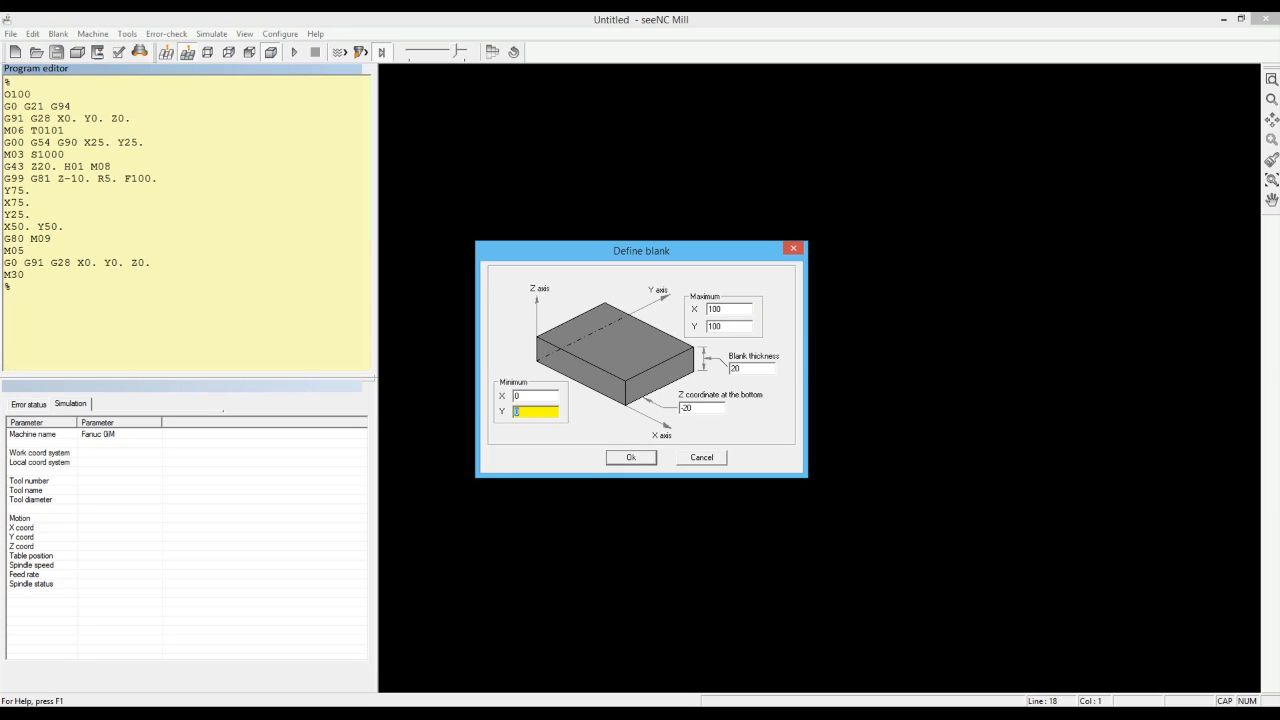
key(Tab)
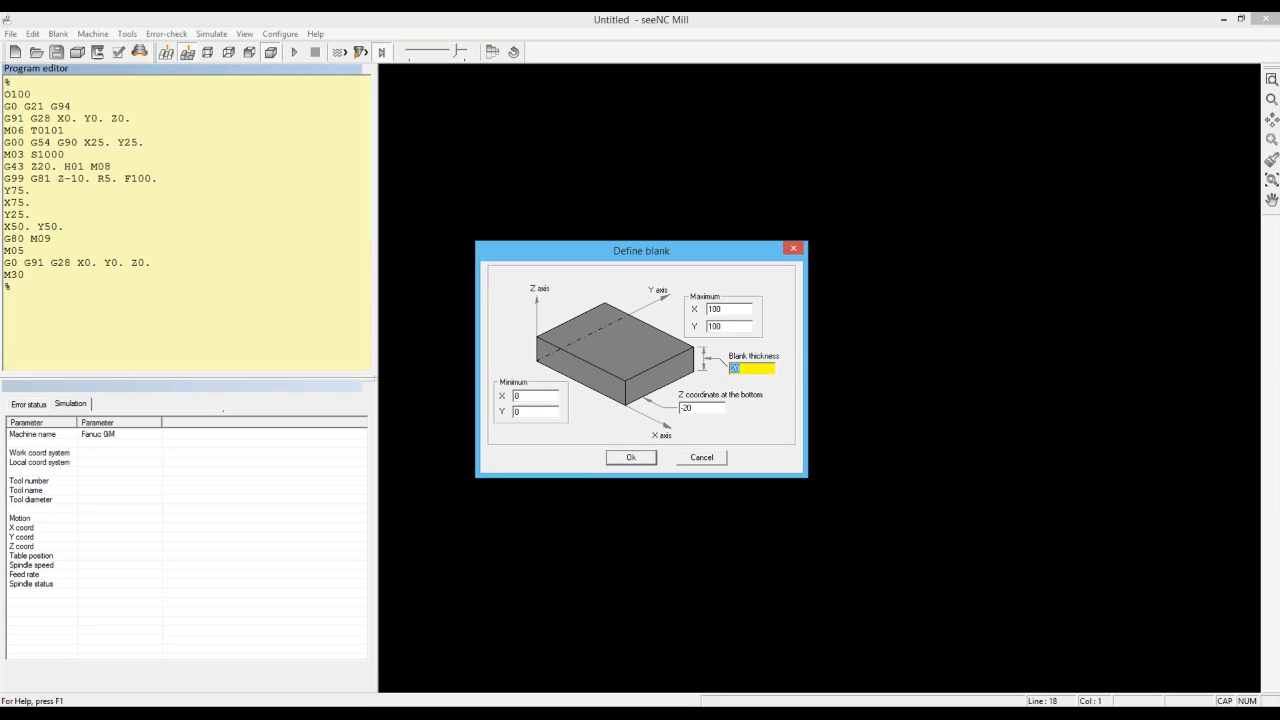
key(Tab)
text(-)
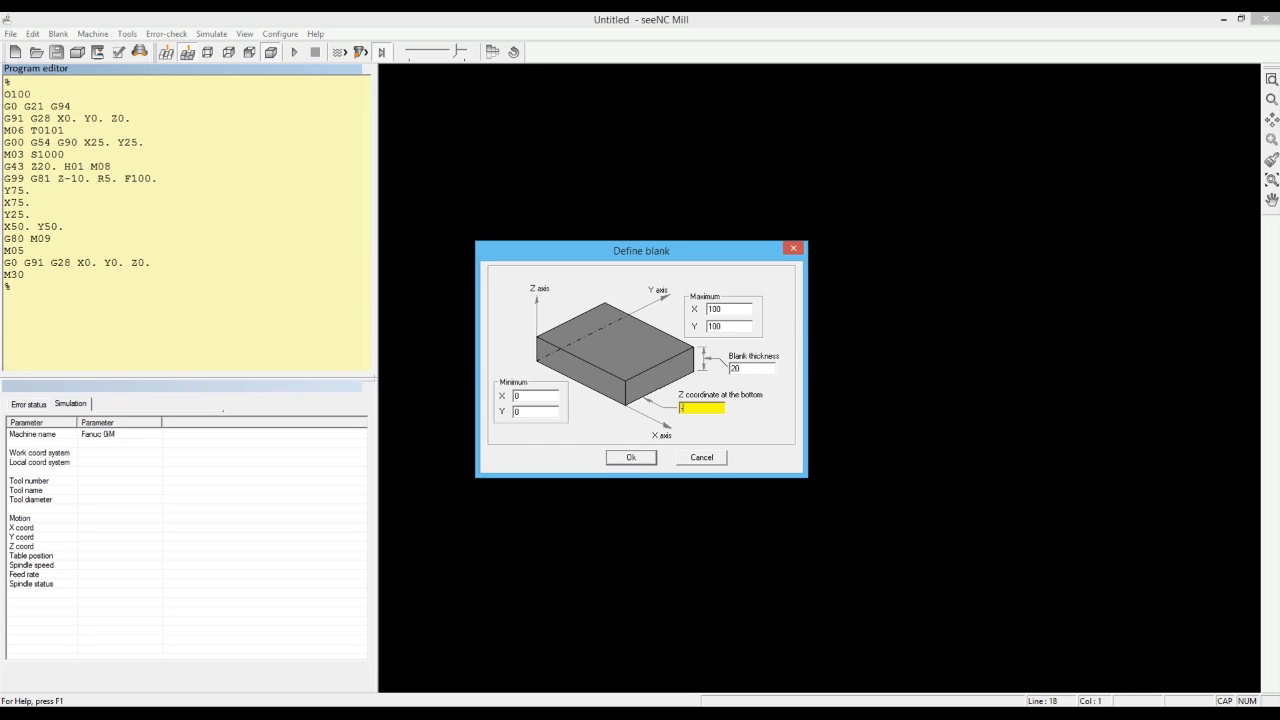
text(20)
click(631, 457)
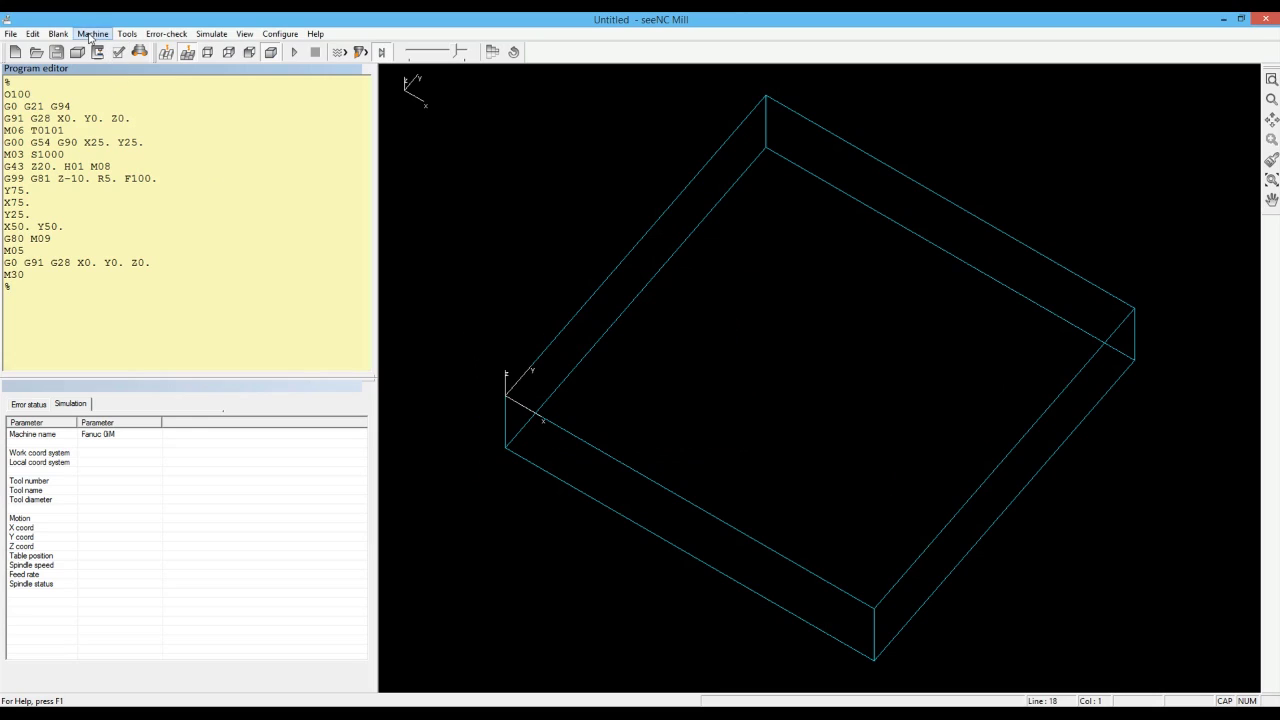
- Select the Fanuc 0iM machine and error-check the program
click(93, 34)
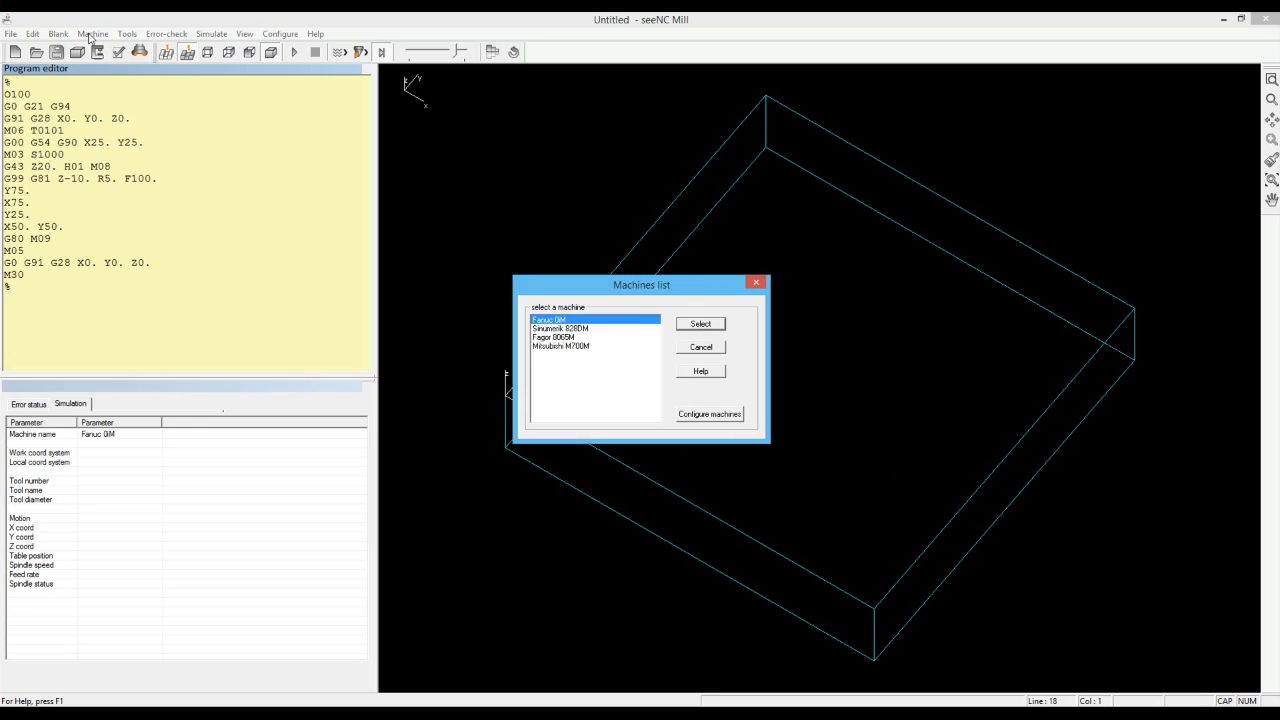
click(700, 323)
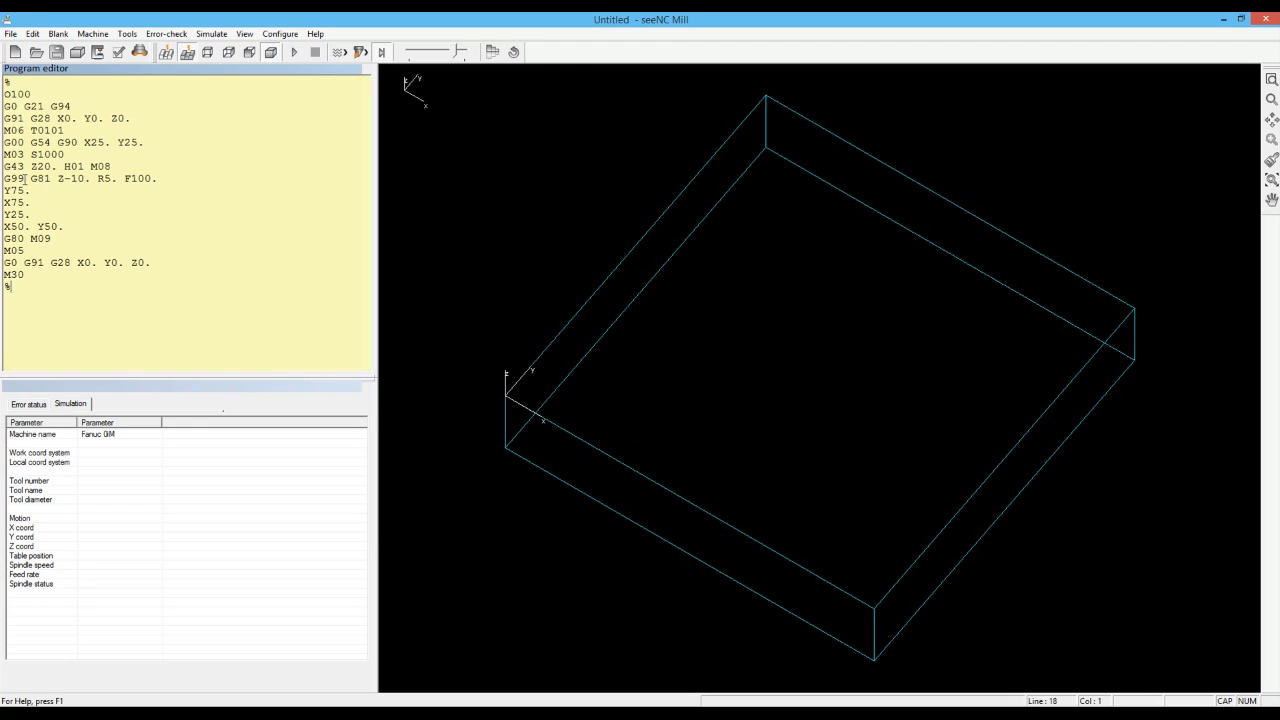
click(25, 178)
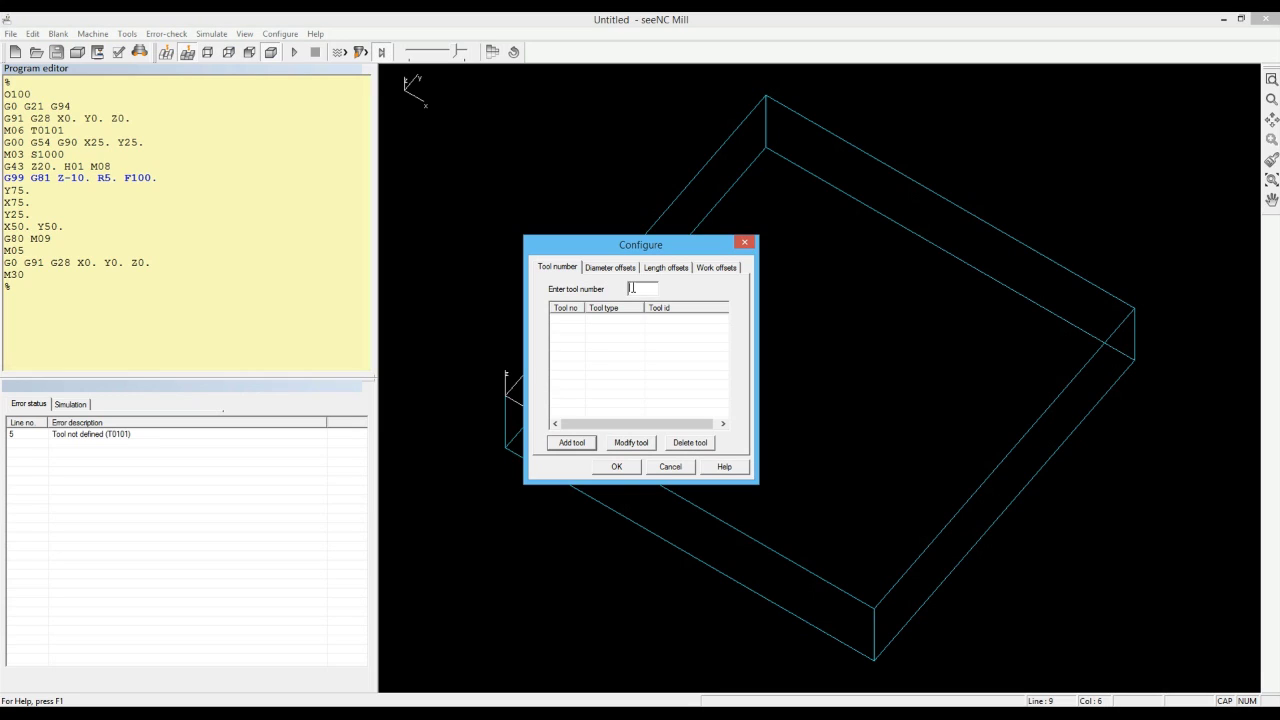
text(1)
- Start a new tool definition using the General (mm) tool library
click(569, 446)
key(Down)
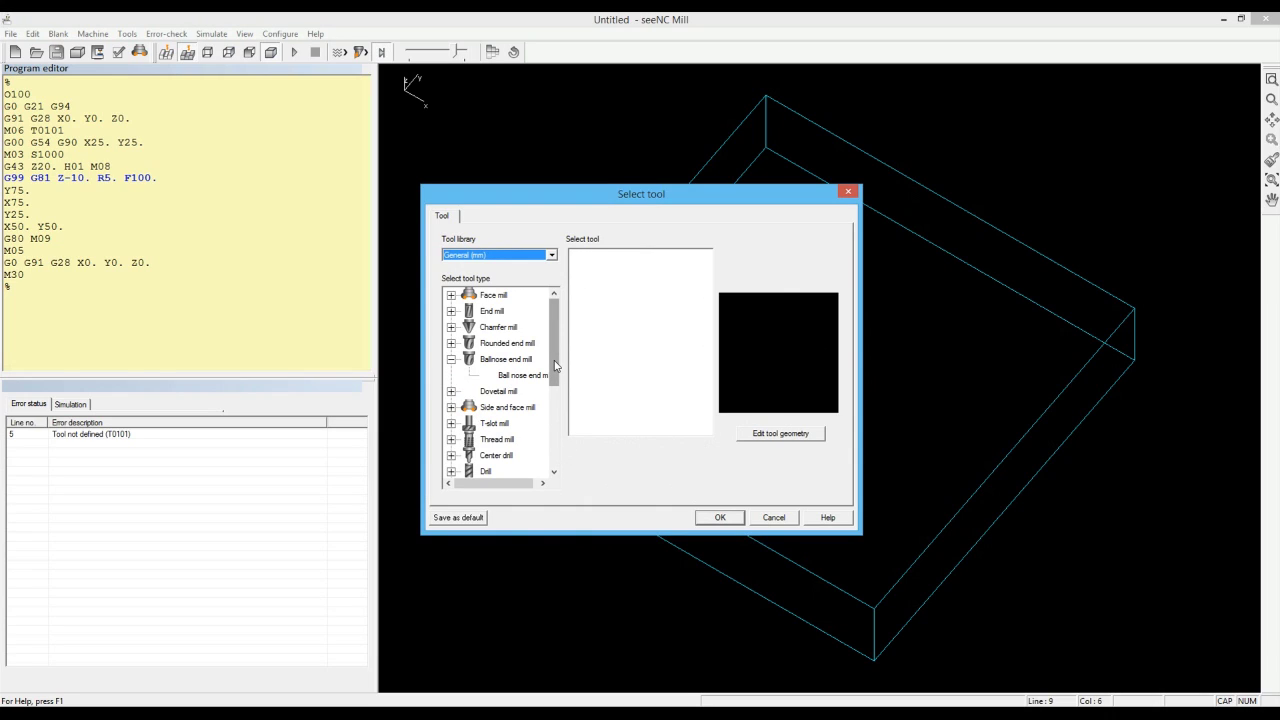
click(554, 398)
drag(552, 385, 557, 432)
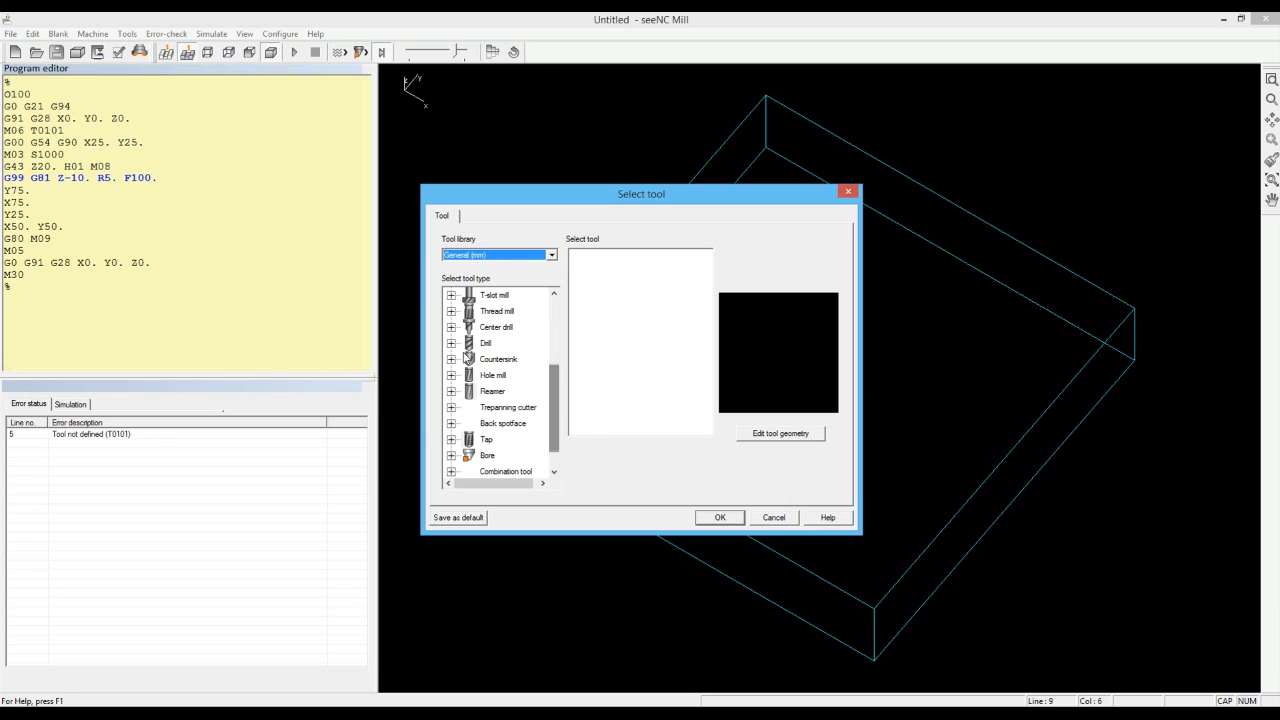
- Pick the 10.00 mm twist drill, confirm its geometry and finish the tool configuration
click(451, 343)
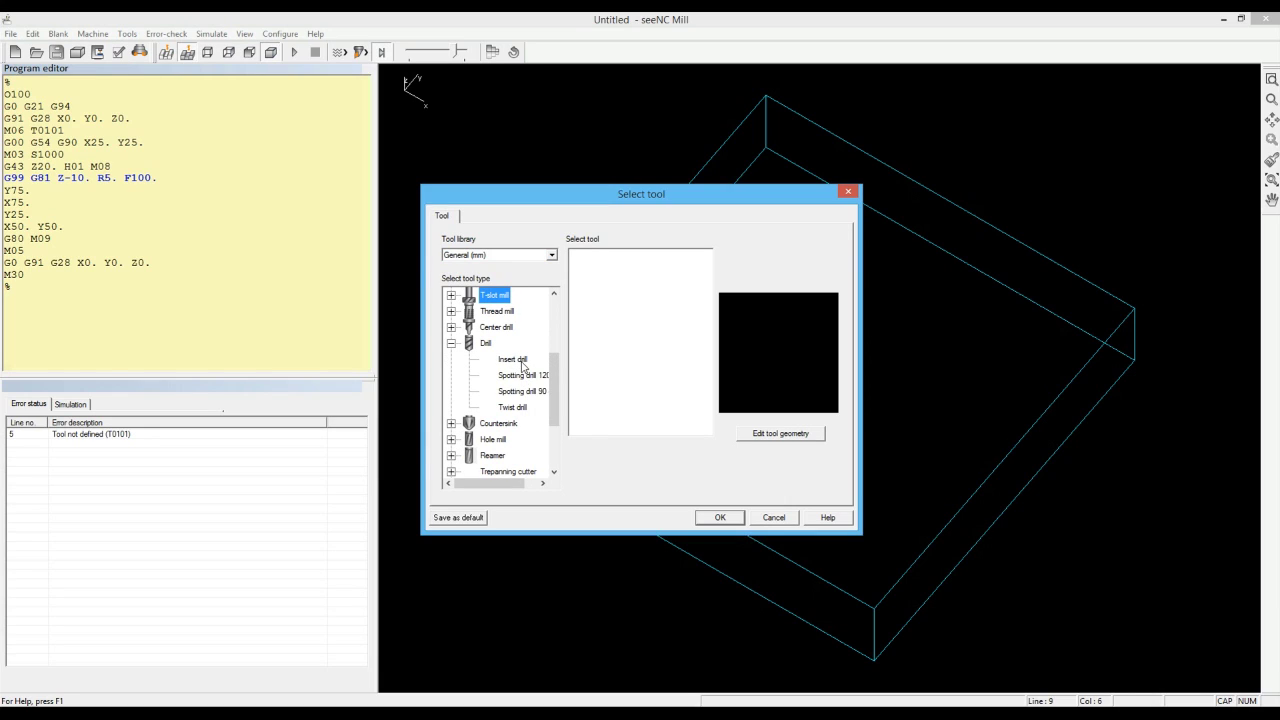
click(512, 407)
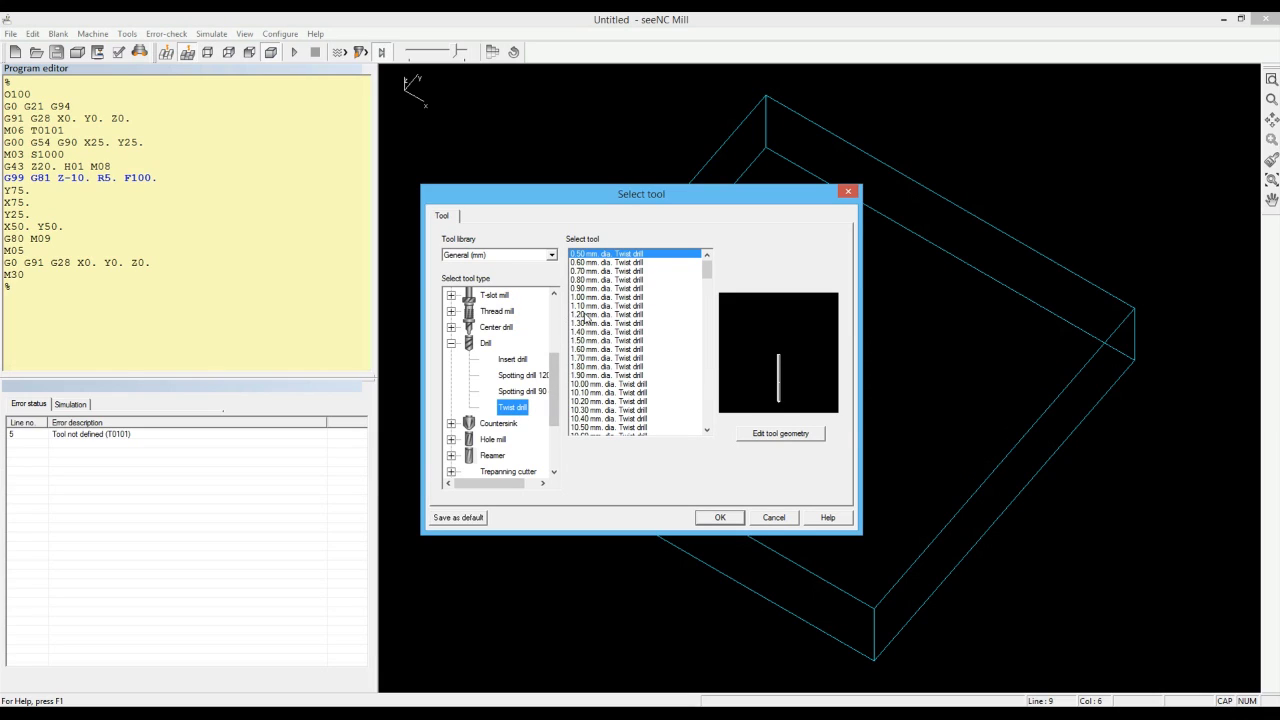
click(590, 384)
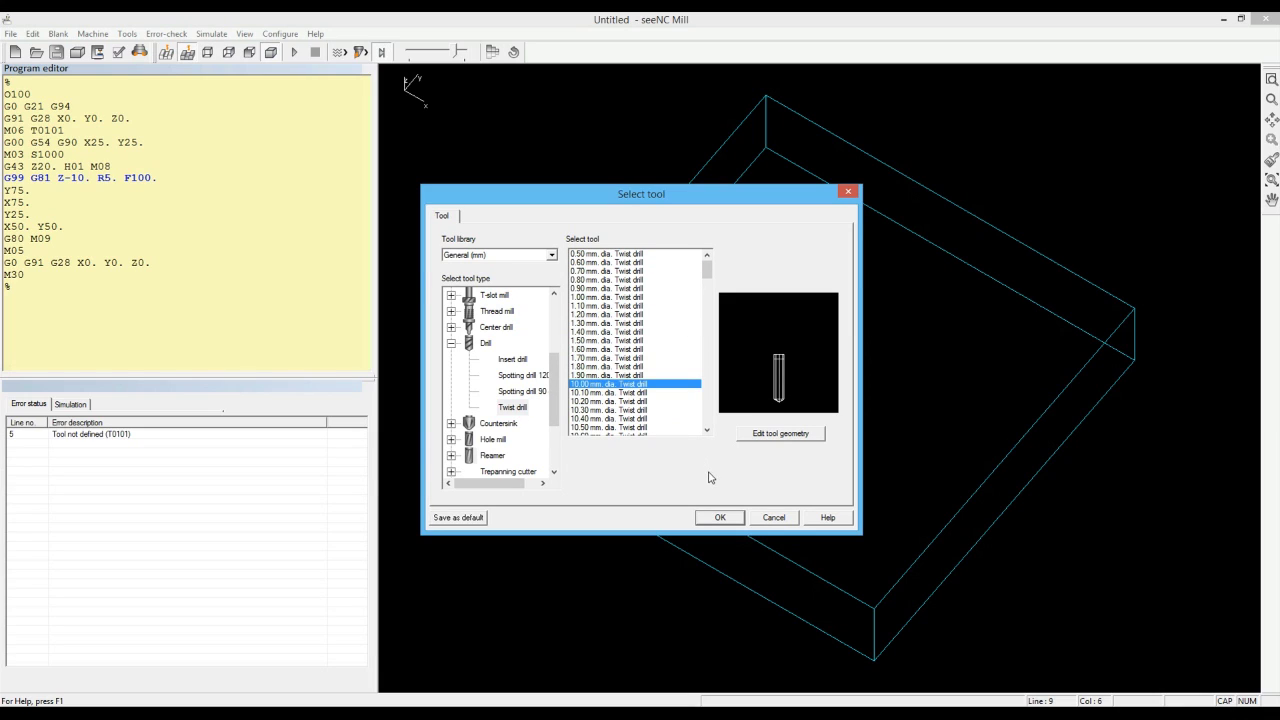
click(758, 434)
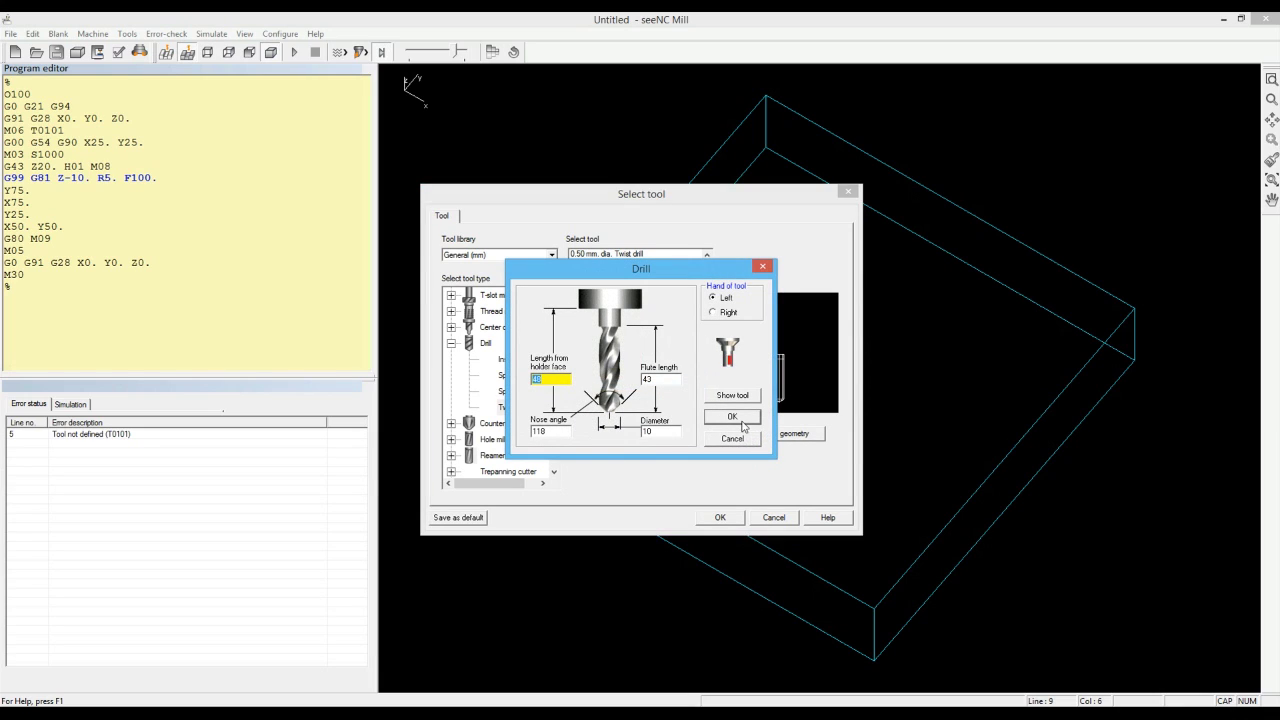
click(740, 420)
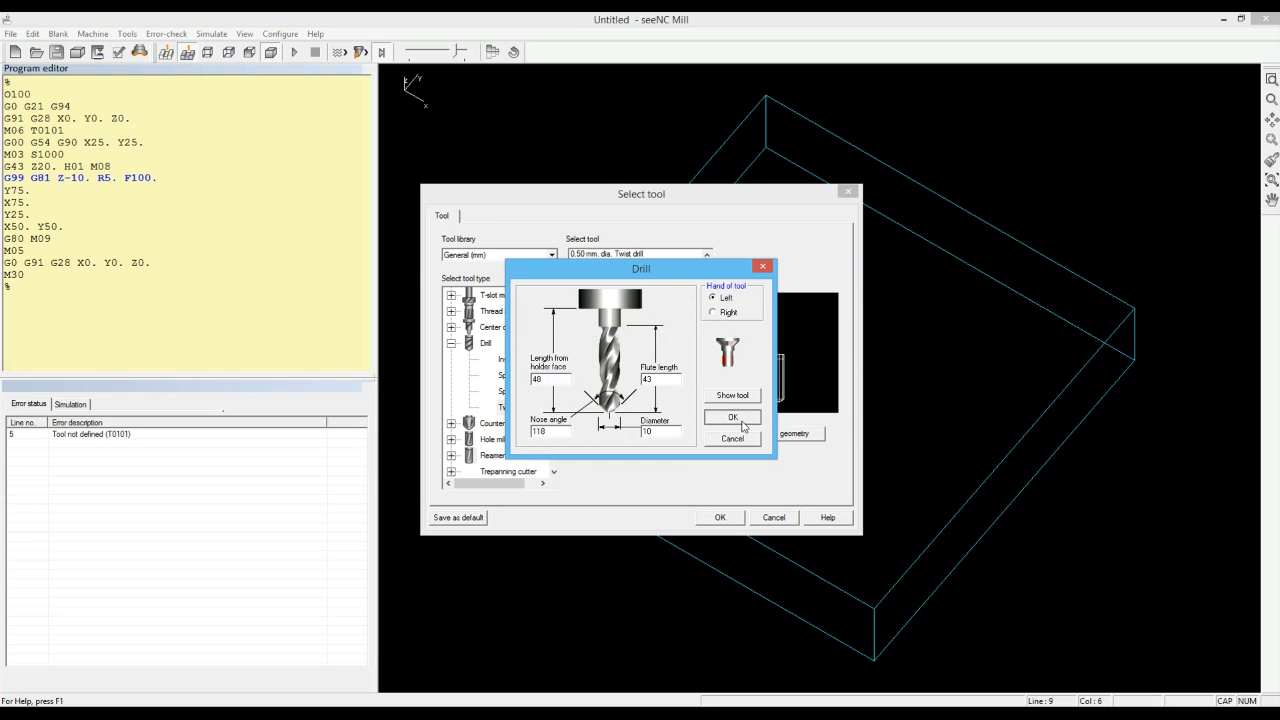
click(735, 517)
click(617, 466)
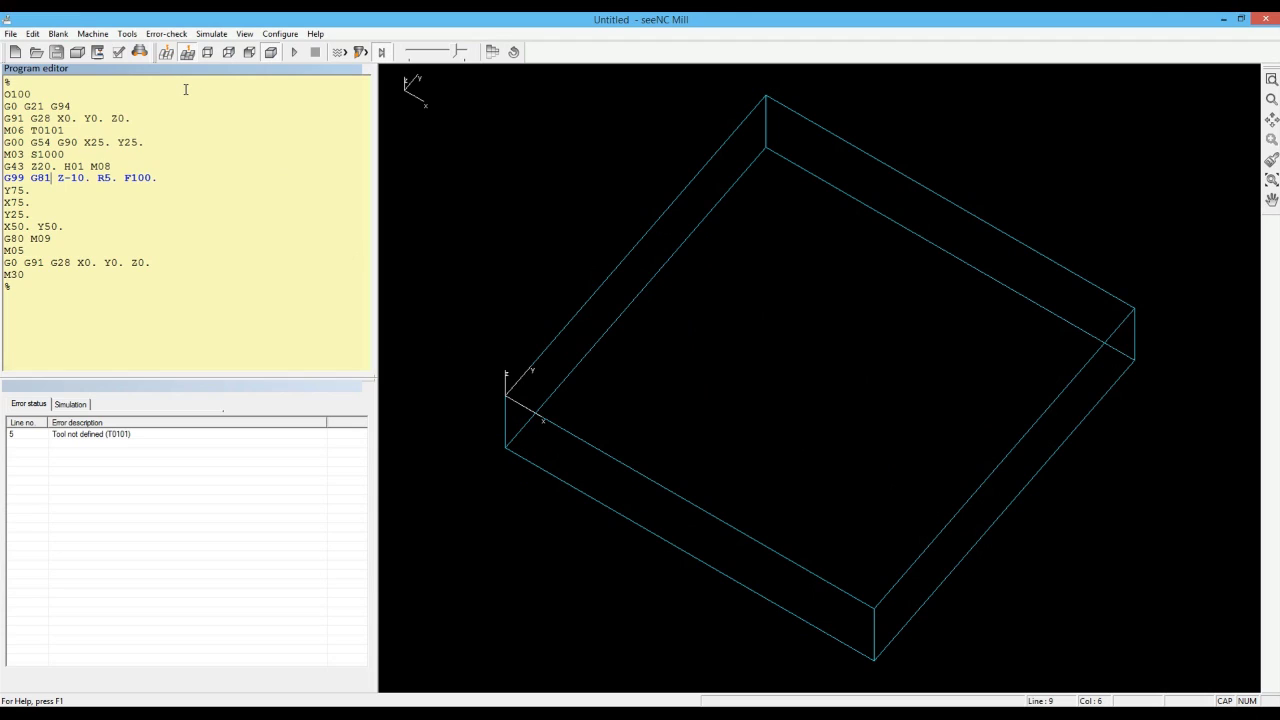
- Change G81 on line 9 to G8 and run the error check
key(BackSpace)
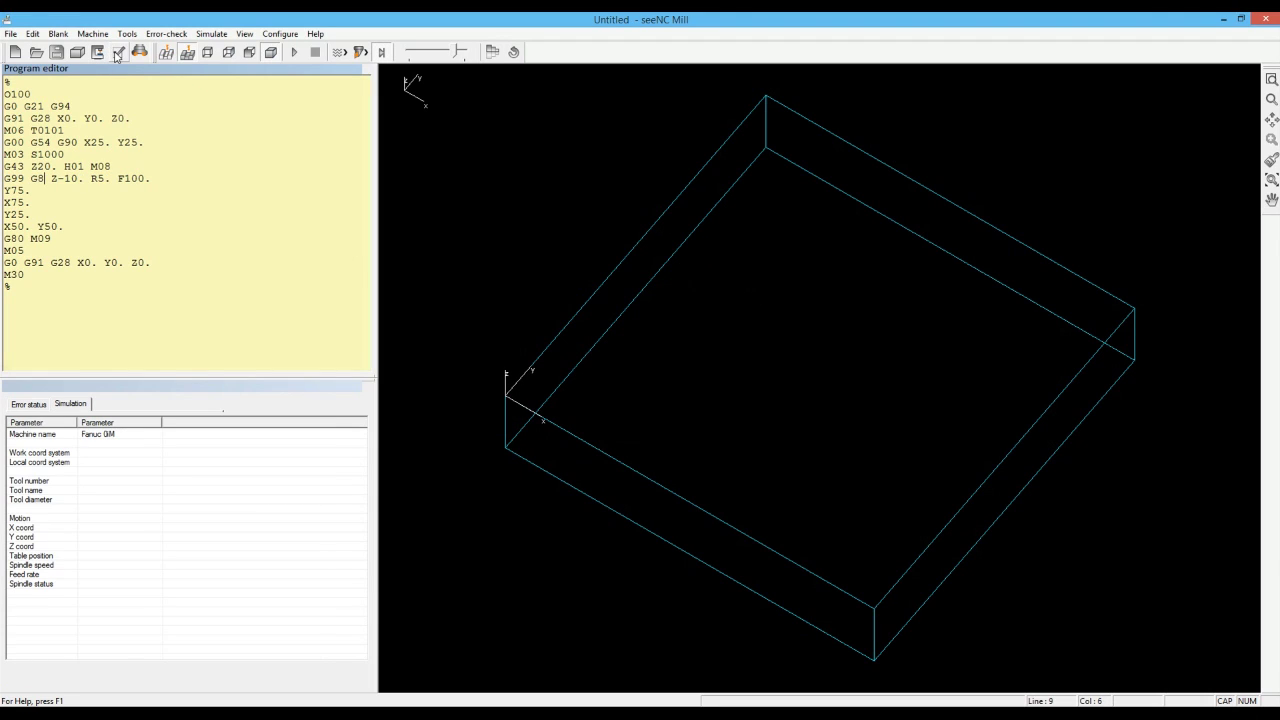
click(166, 34)
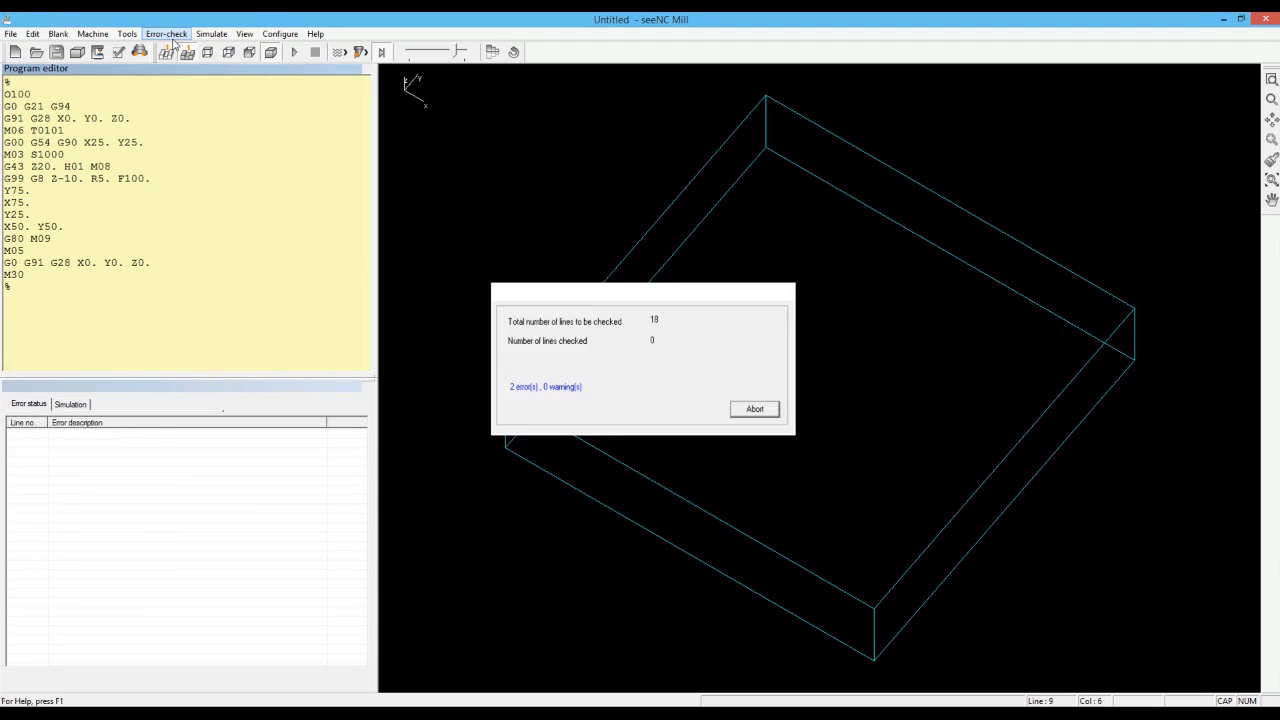
key(Return)
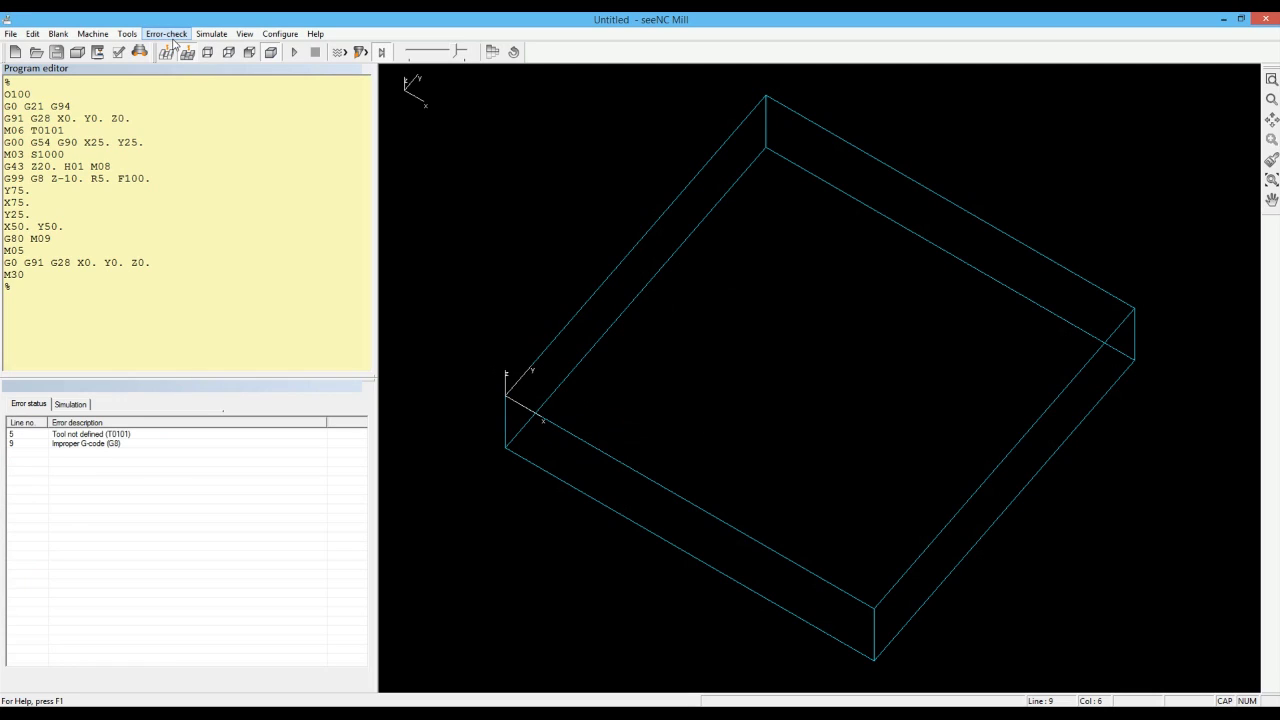
- Jump from the improper G-code error to line 9, then open the NC programming guide
click(119, 446)
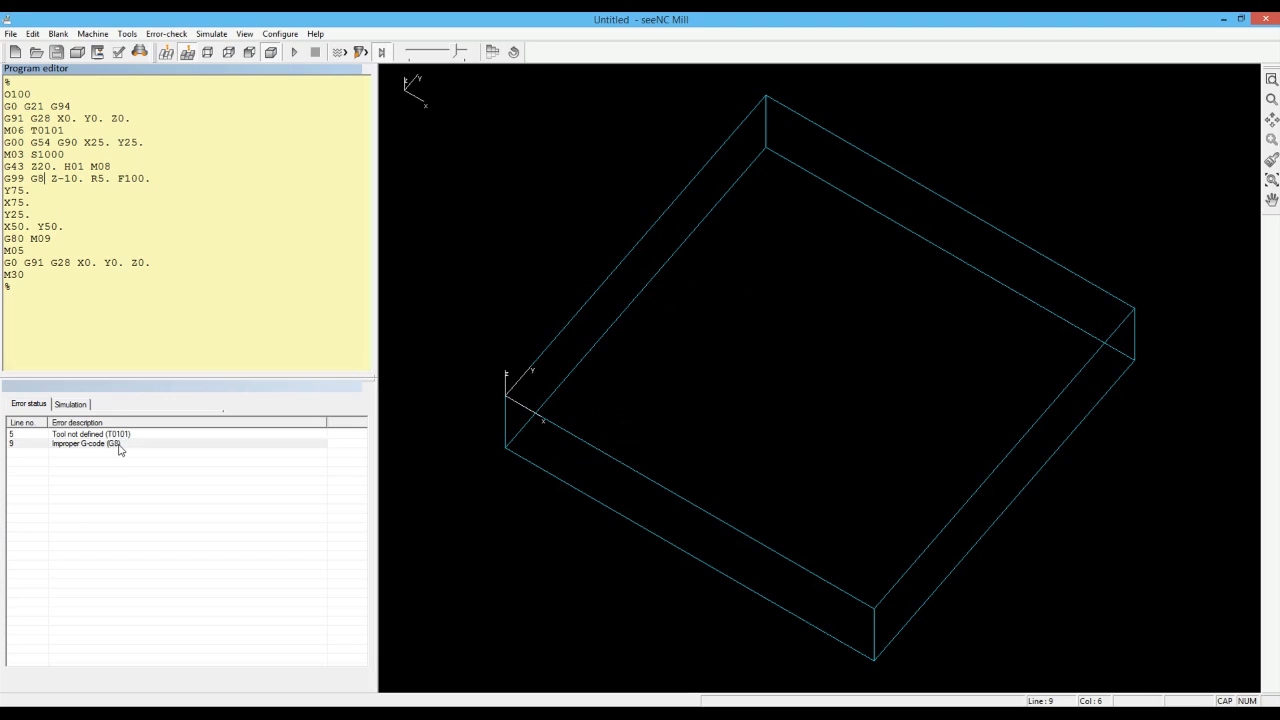
double_click(112, 446)
double_click(115, 445)
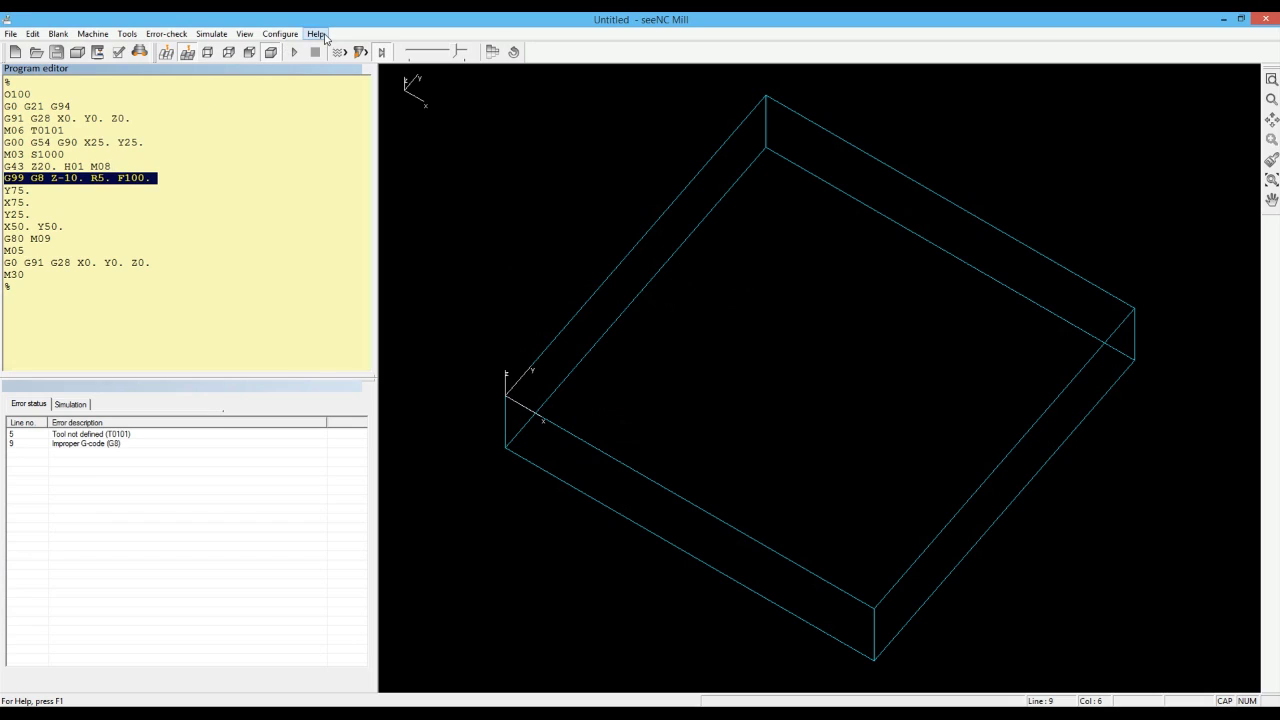
click(315, 33)
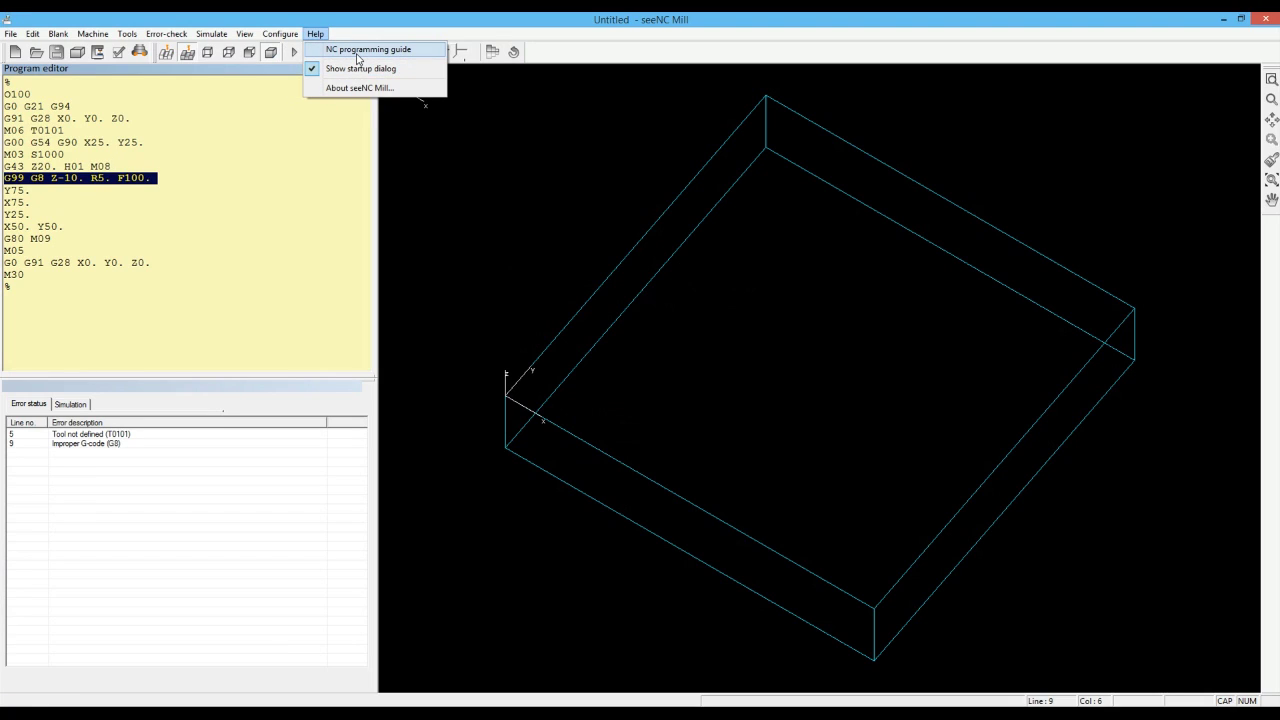
click(360, 50)
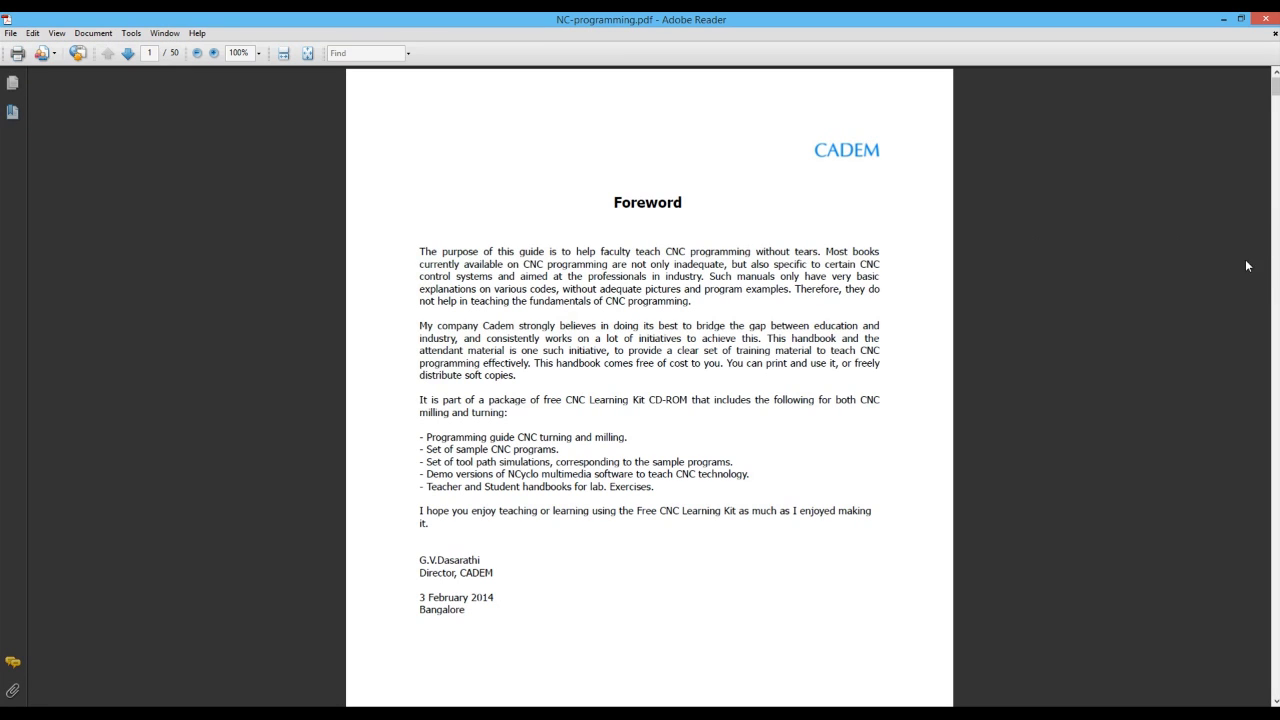
- Scroll through the NC programming guide and show its bookmarks
scroll(1276, 88, down, 3)
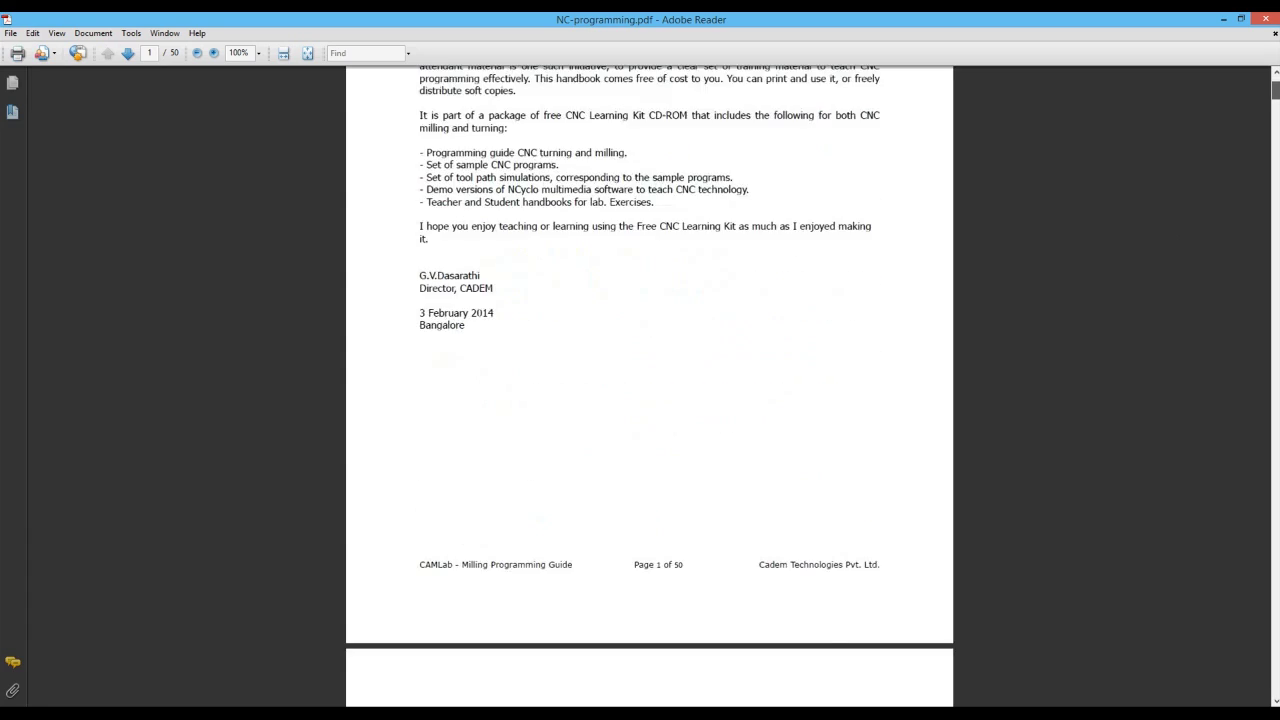
scroll(649, 380, down, 5)
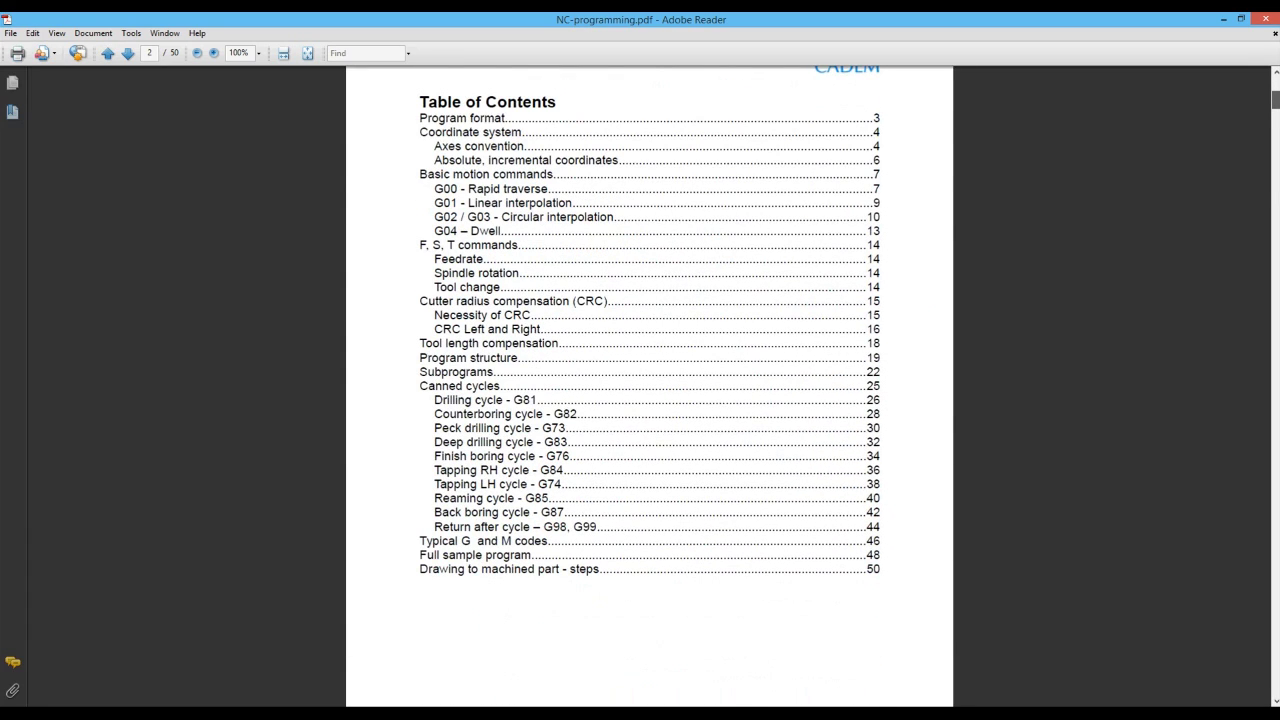
scroll(43, 112, down, 4)
scroll(43, 112, down, 12)
scroll(43, 112, down, 4)
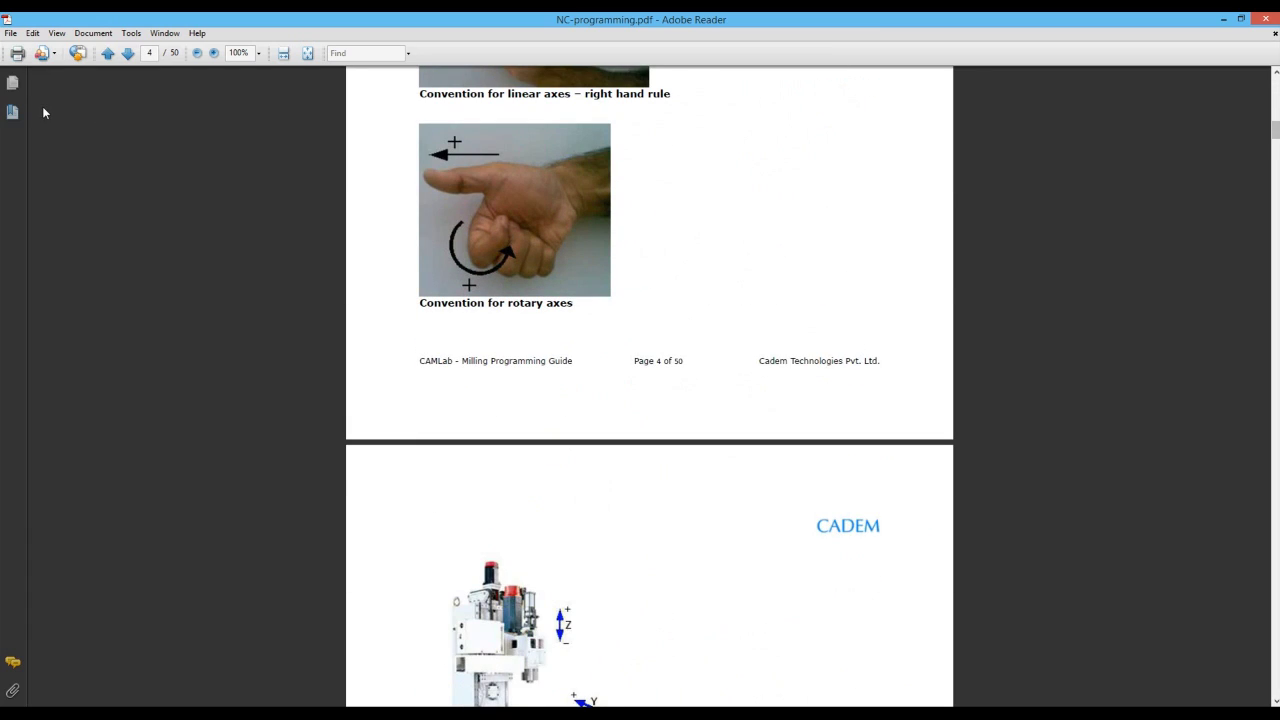
click(13, 112)
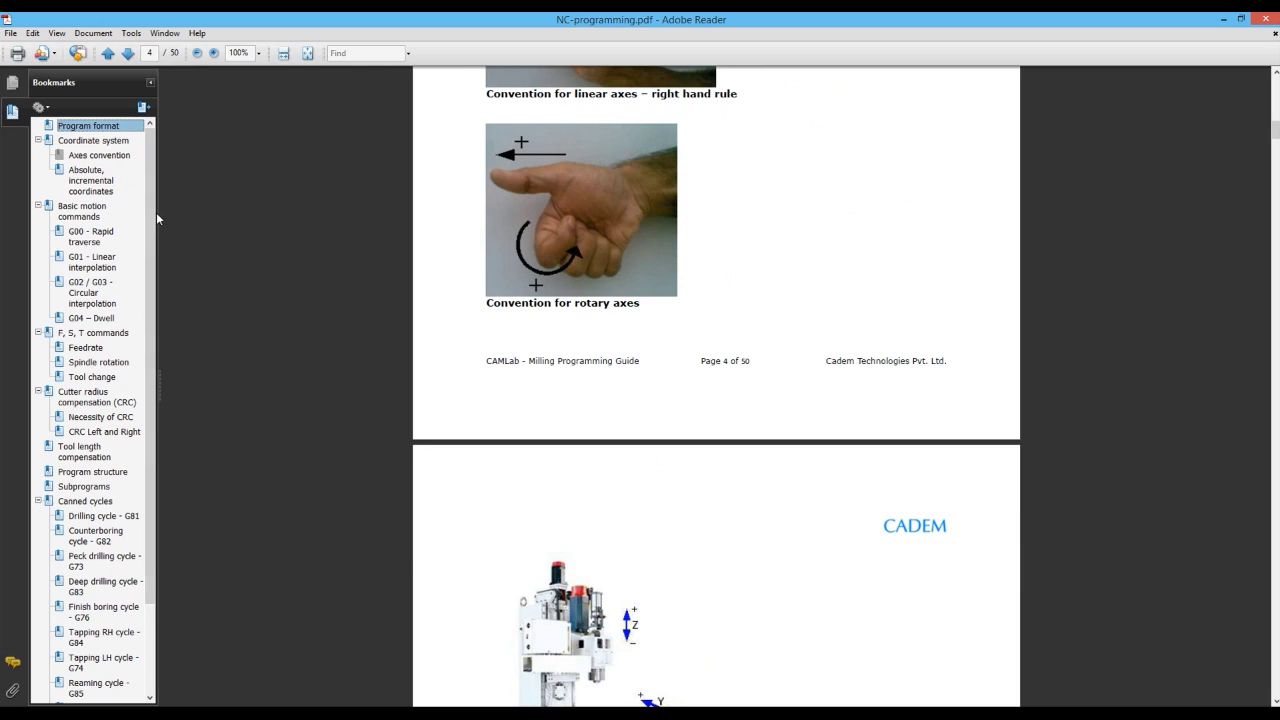
- Go to Drilling cycle - G81, mark its format line, and close the guide
click(110, 517)
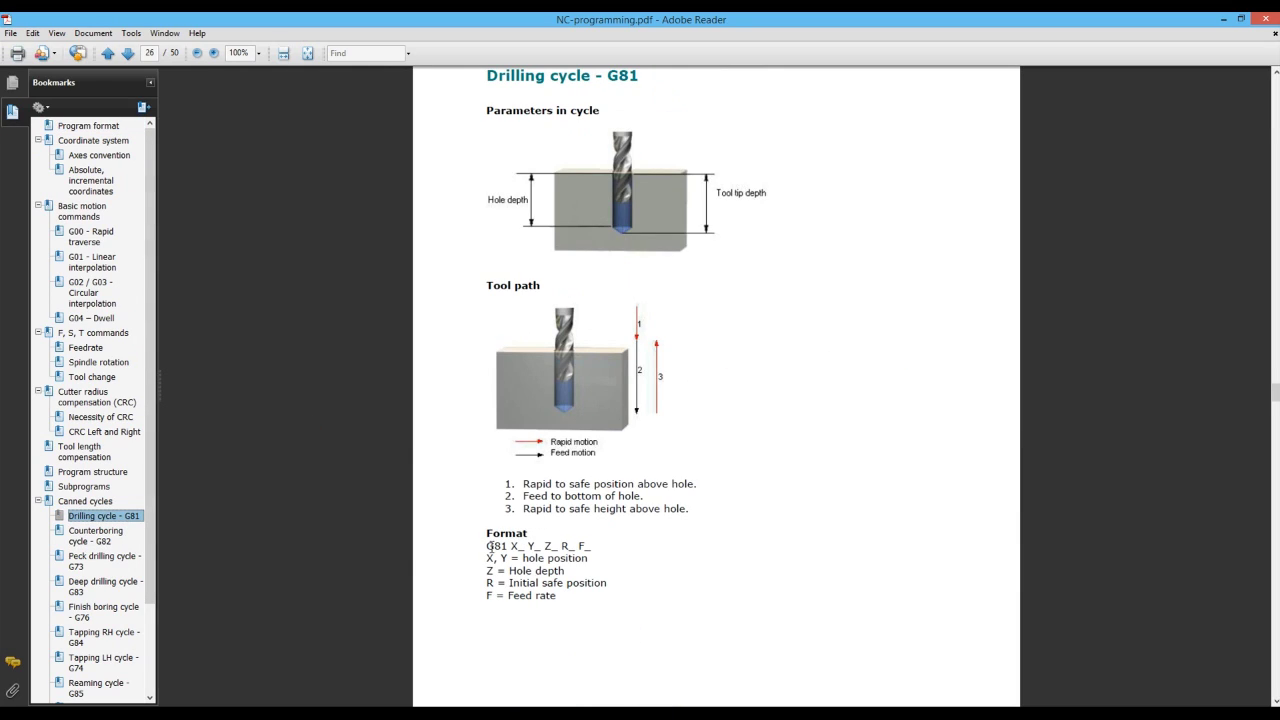
drag(592, 546, 462, 536)
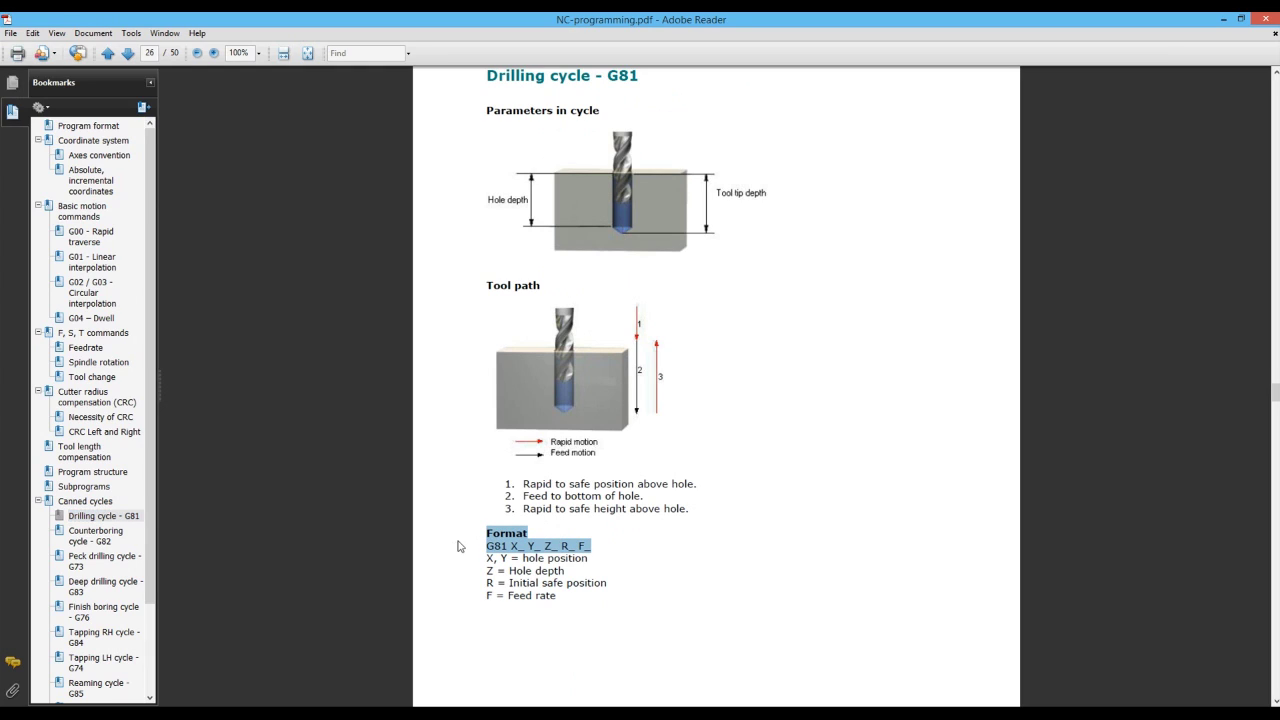
click(1263, 19)
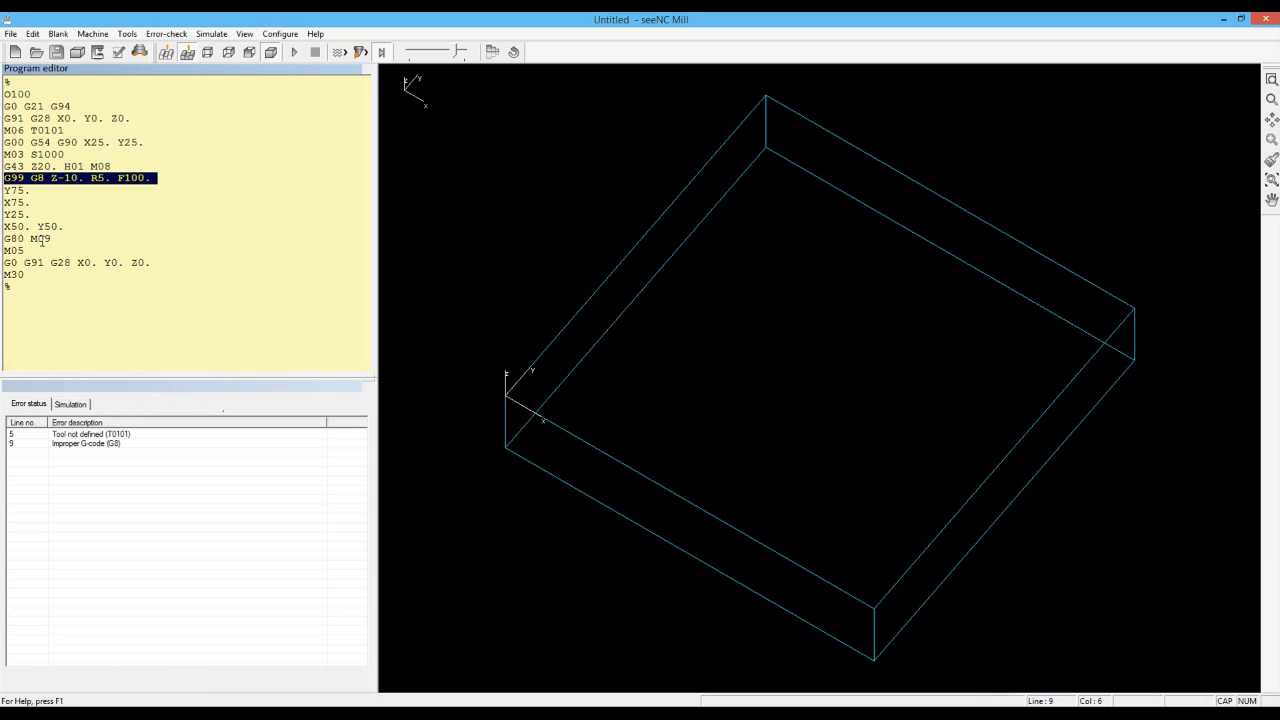
- Restore G81 on line 9, change T0101 to T1 on line 5, and re-check errors
click(43, 178)
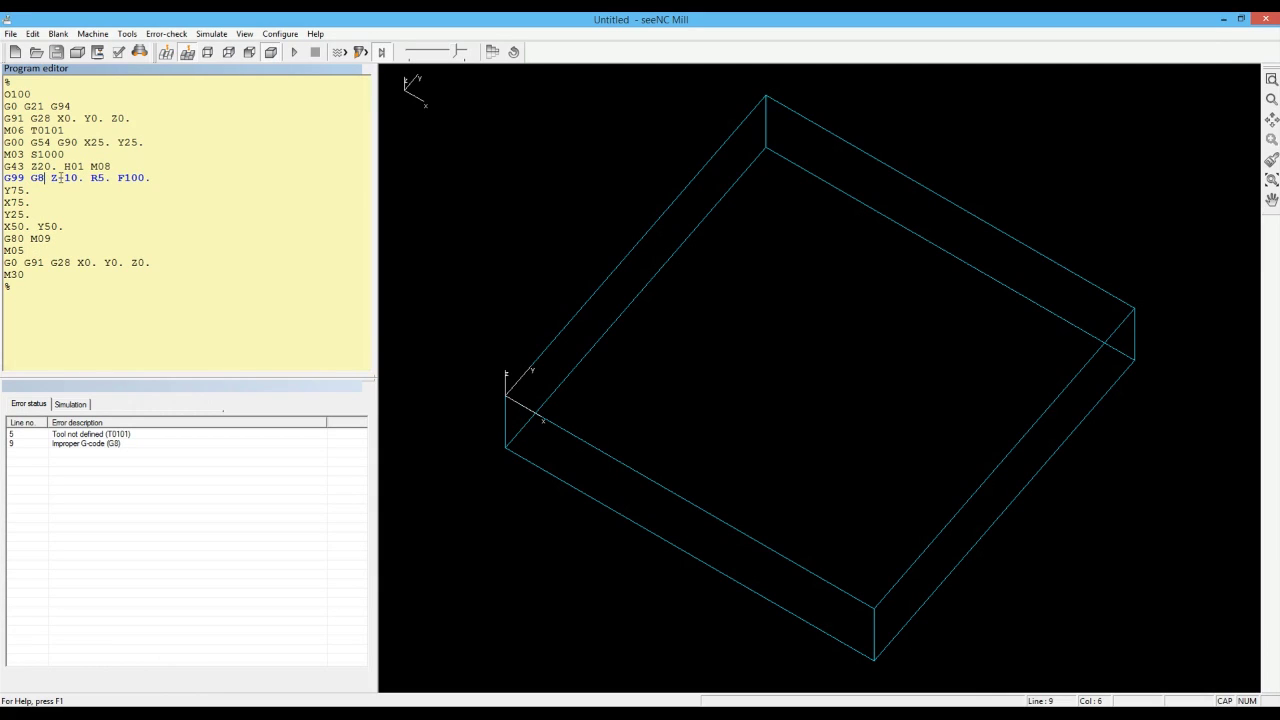
text(1)
click(37, 130)
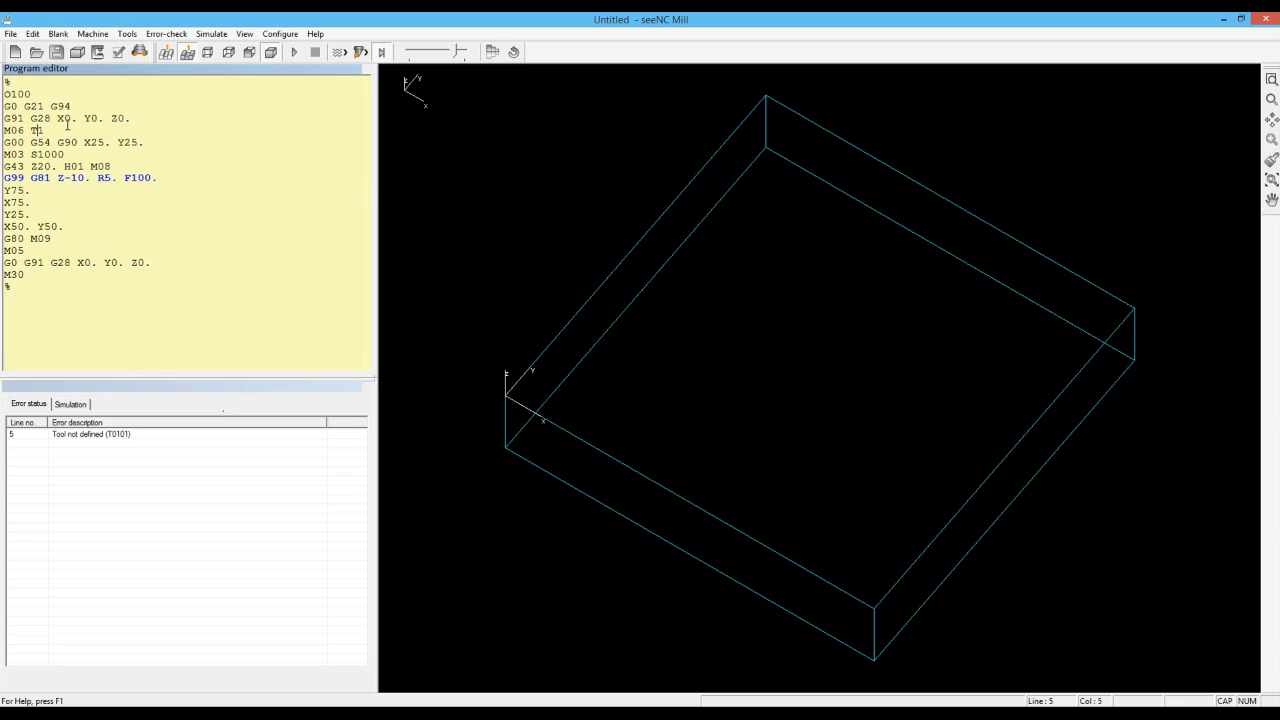
click(118, 55)
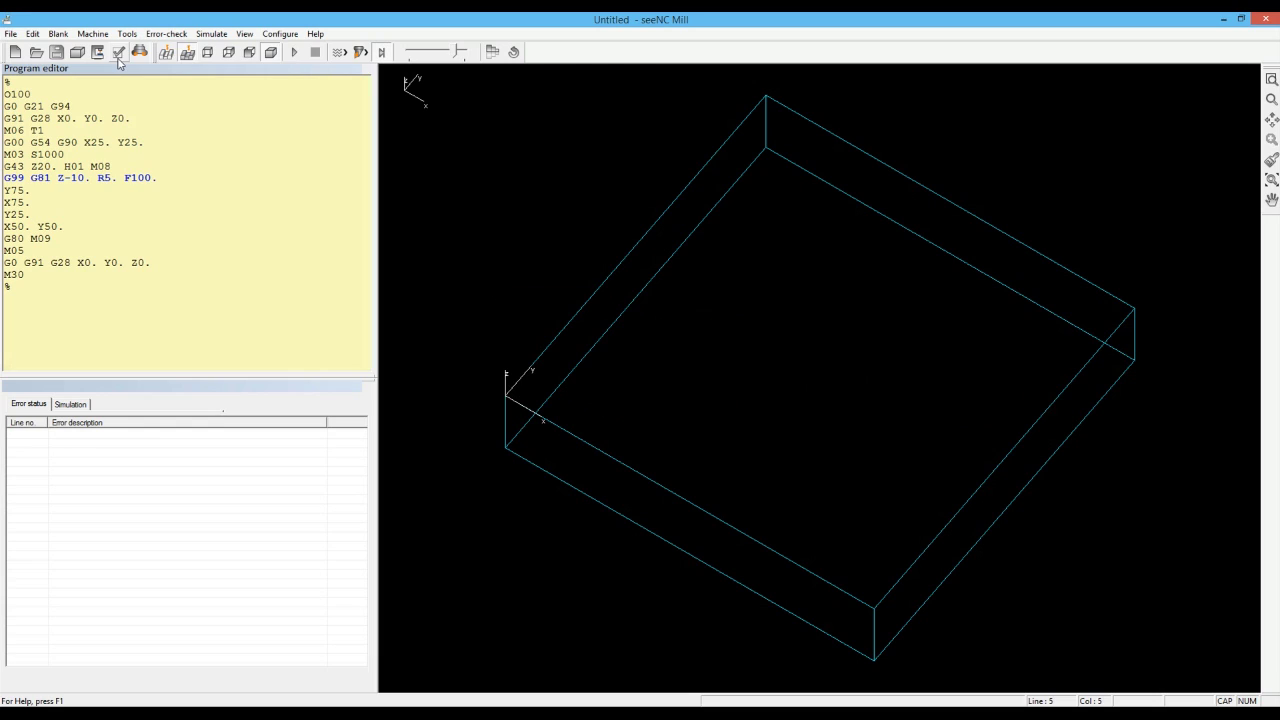